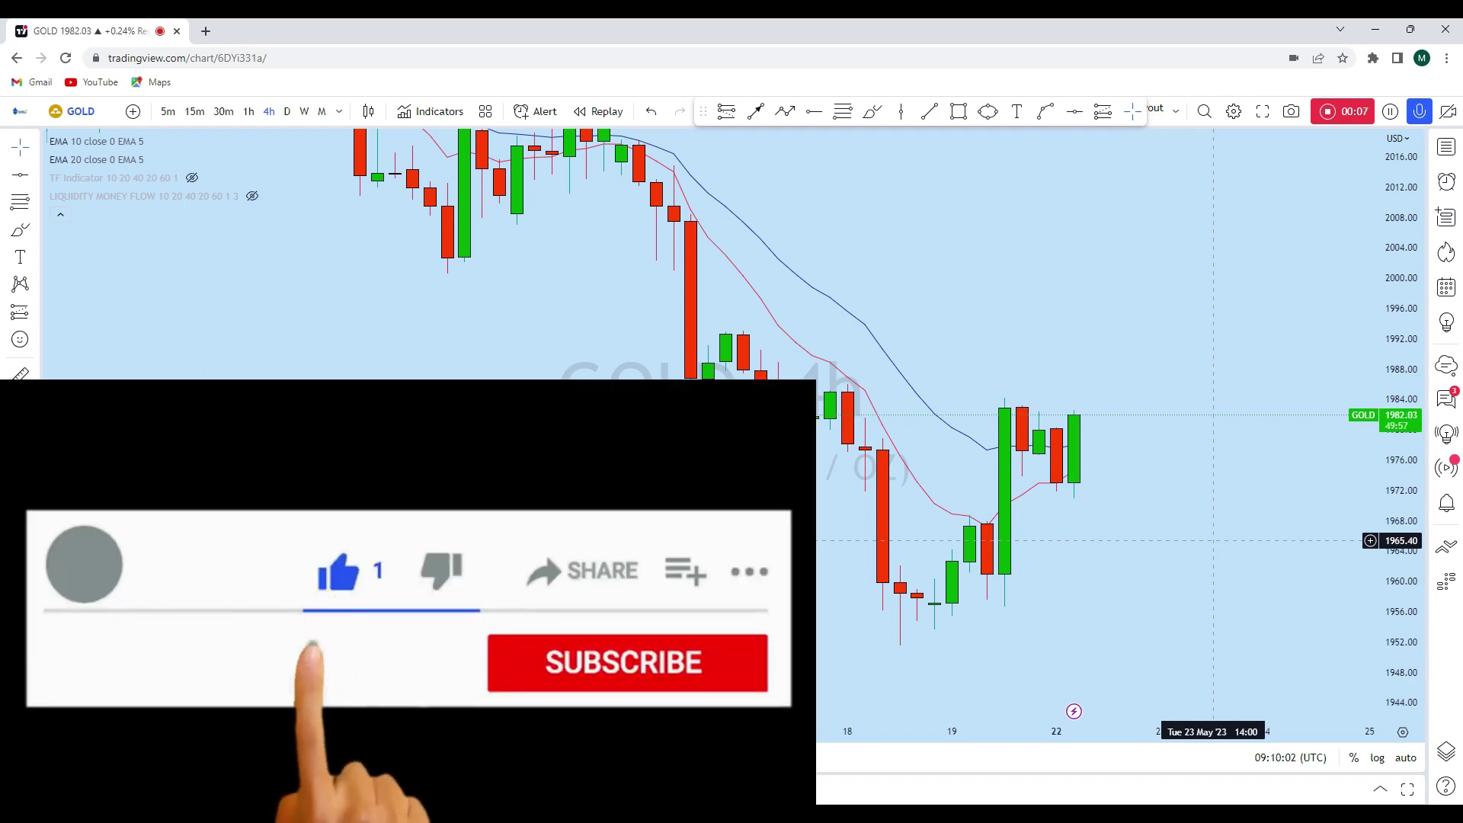
{"action": "scroll", "coordinate": [1213, 526], "scroll_direction": "down", "scroll_amount": 2}
{"action": "left_click_drag", "start_coordinate": [1395, 595], "coordinate": [1402, 450]}
{"action": "scroll", "coordinate": [1183, 307], "scroll_direction": "up", "scroll_amount": 2}
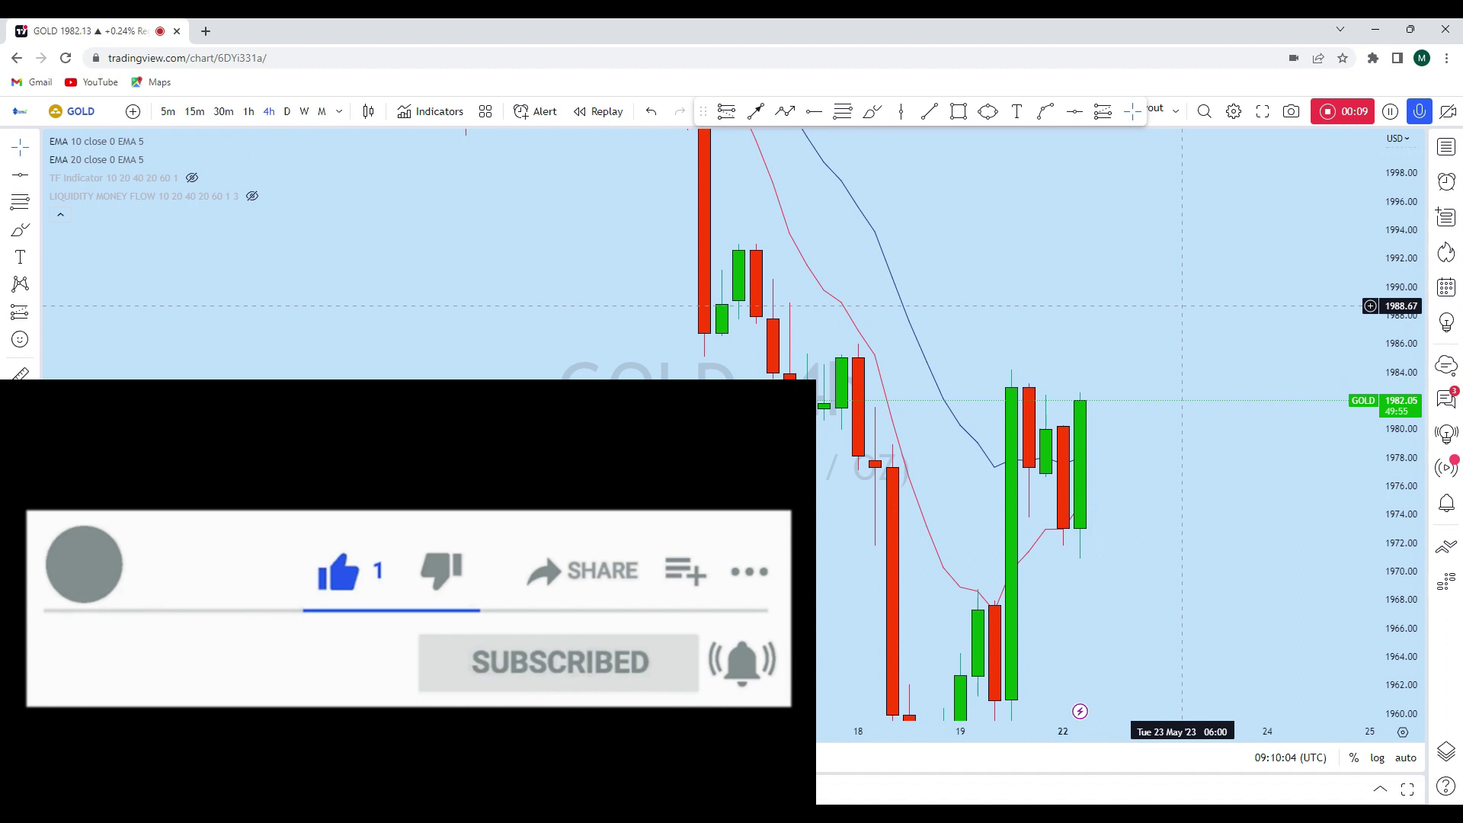
{"action": "left_click_drag", "start_coordinate": [1198, 303], "coordinate": [1245, 296]}
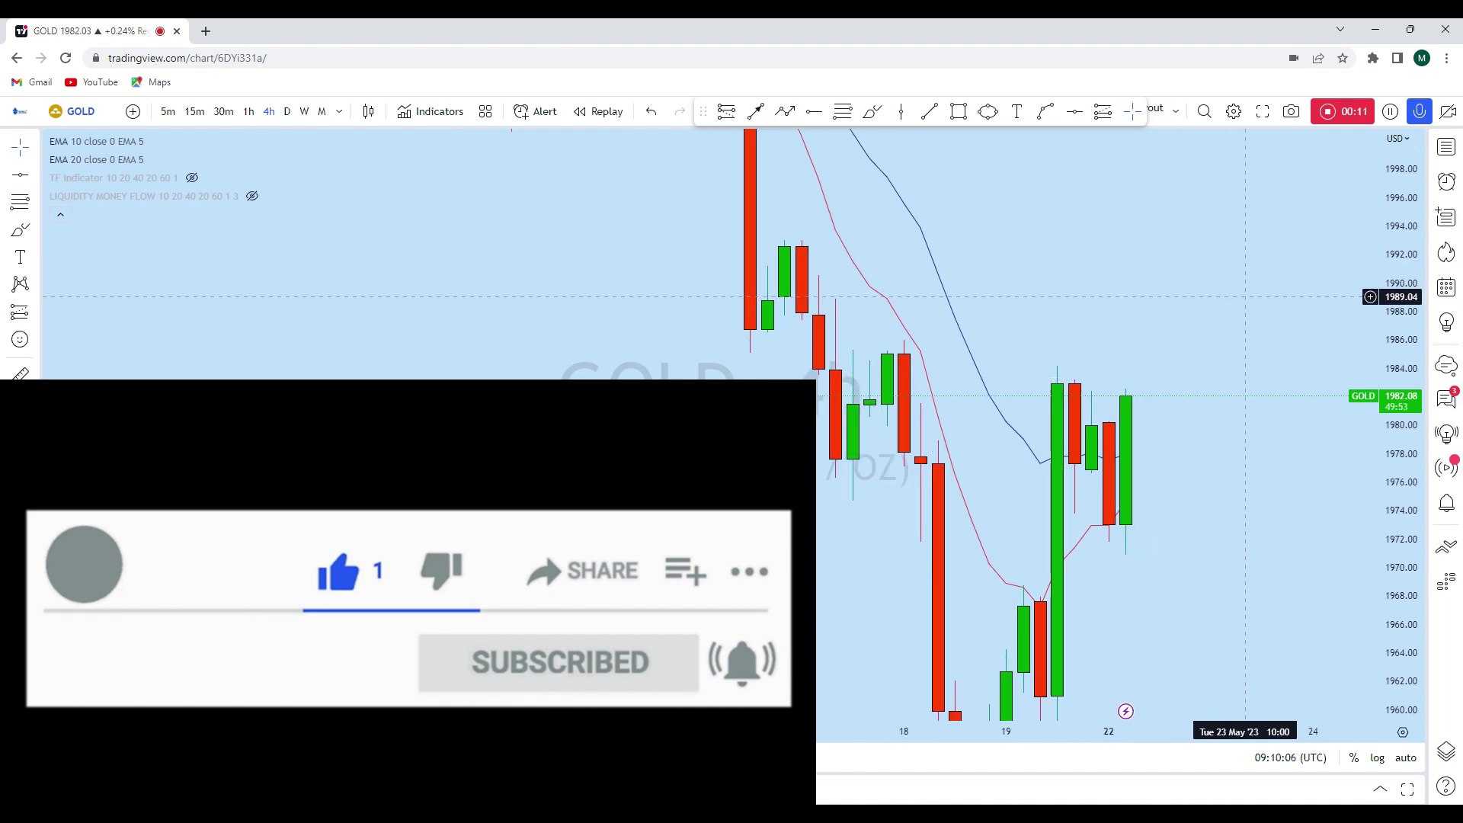
{"action": "scroll", "coordinate": [1372, 305], "scroll_direction": "down", "scroll_amount": 1}
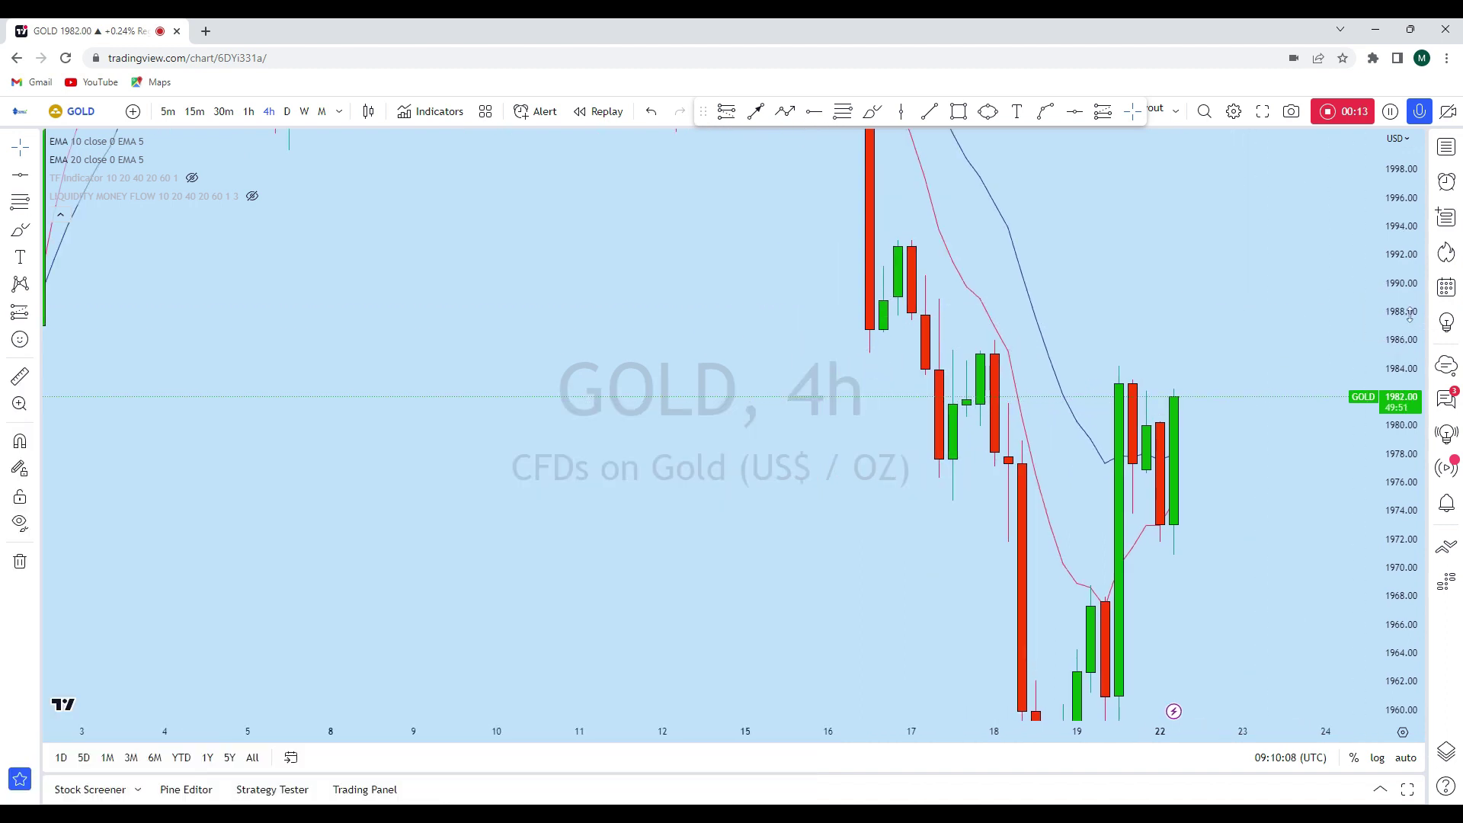
{"action": "scroll", "coordinate": [1309, 362], "scroll_direction": "up", "scroll_amount": 2}
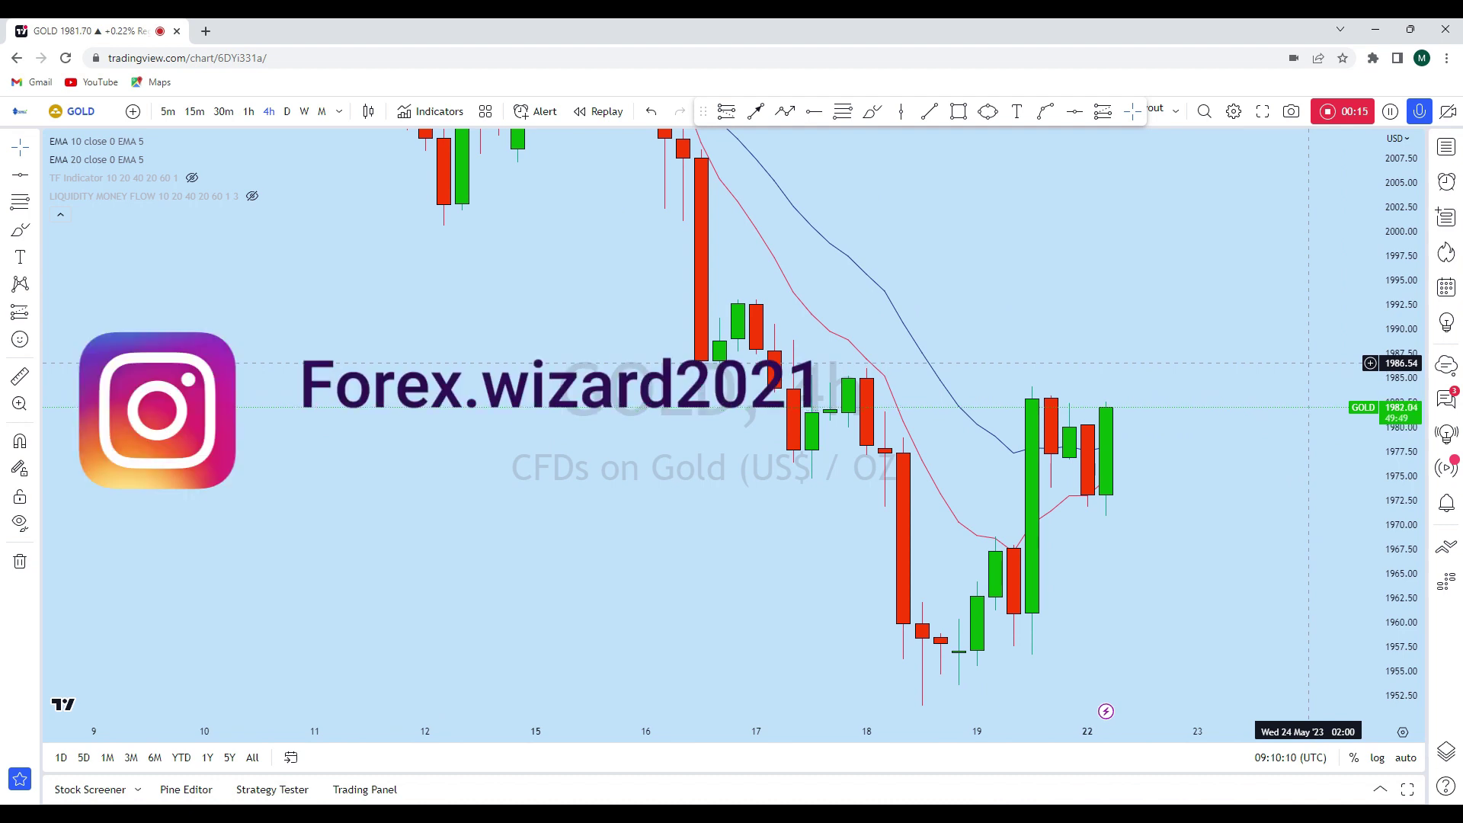
{"action": "scroll", "coordinate": [1309, 363], "scroll_direction": "down", "scroll_amount": 2}
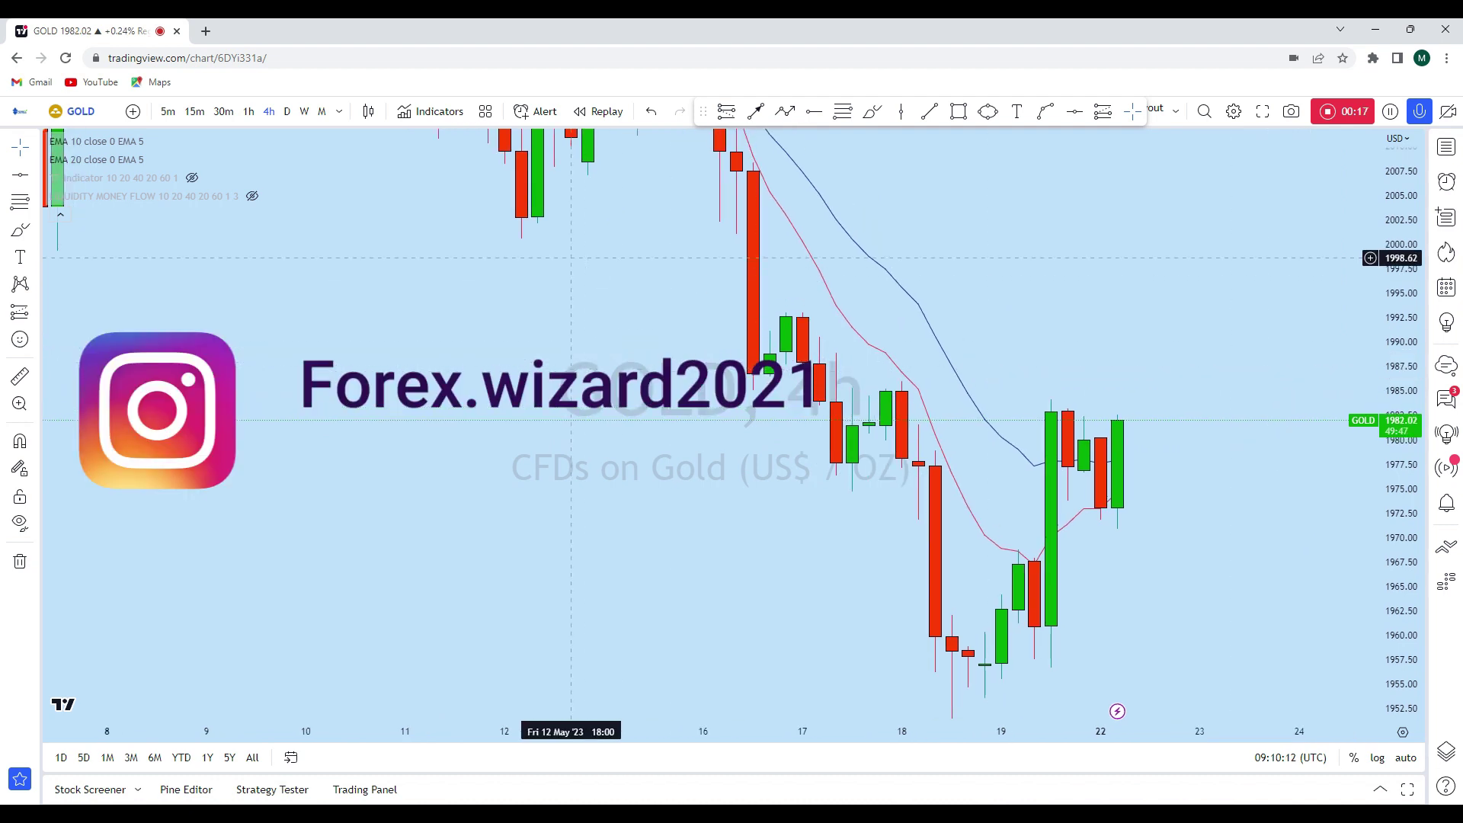
Switch the gold chart to the monthly timeframe and place a horizontal line at 2075.26 on the 2020 high.
{"action": "left_click", "coordinate": [321, 112]}
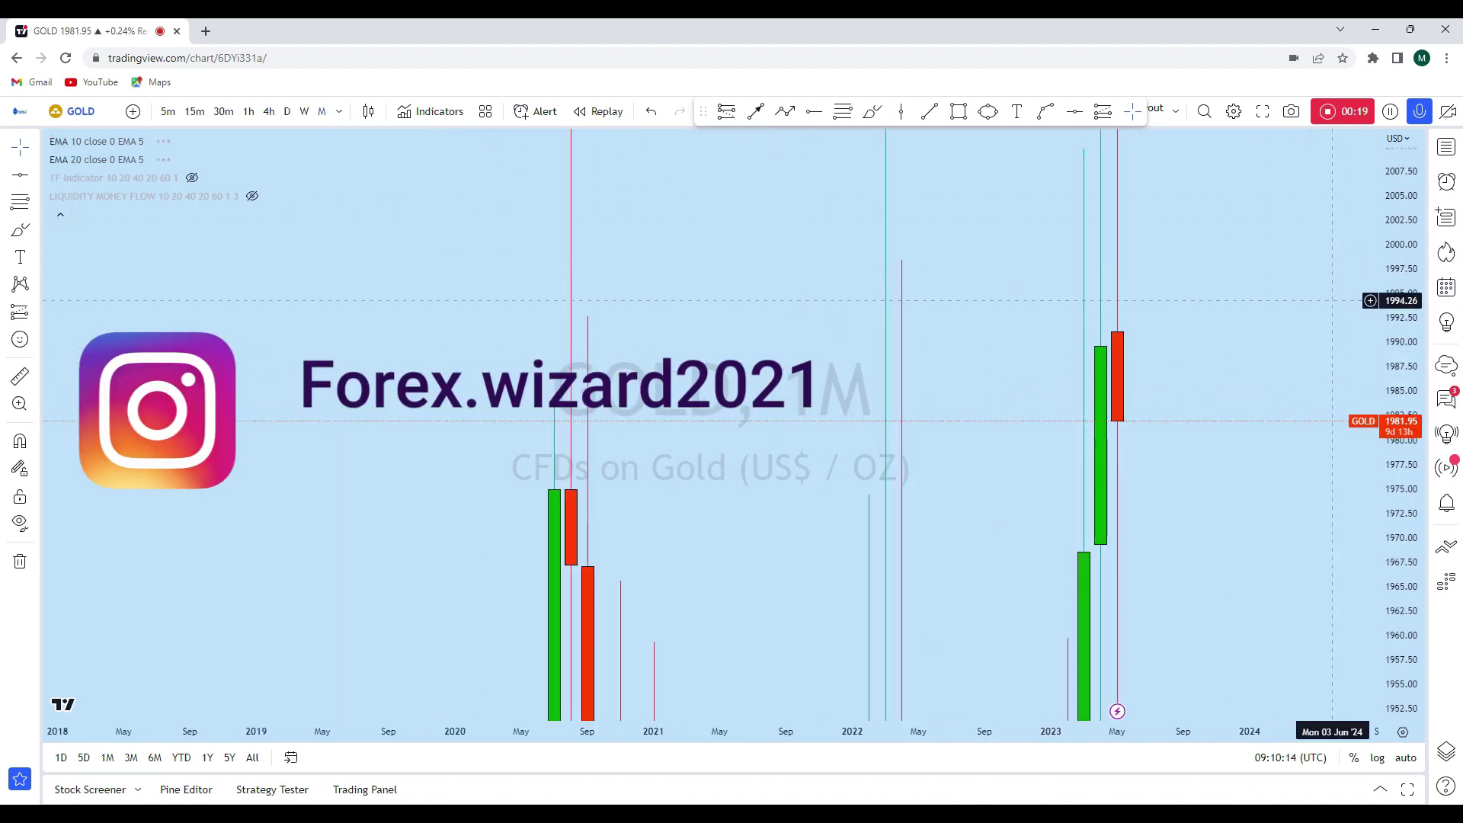
{"action": "left_click_drag", "start_coordinate": [1395, 260], "coordinate": [1395, 690]}
{"action": "scroll", "coordinate": [1266, 636], "scroll_direction": "up", "scroll_amount": 3}
{"action": "left_click_drag", "start_coordinate": [1220, 578], "coordinate": [1245, 527]}
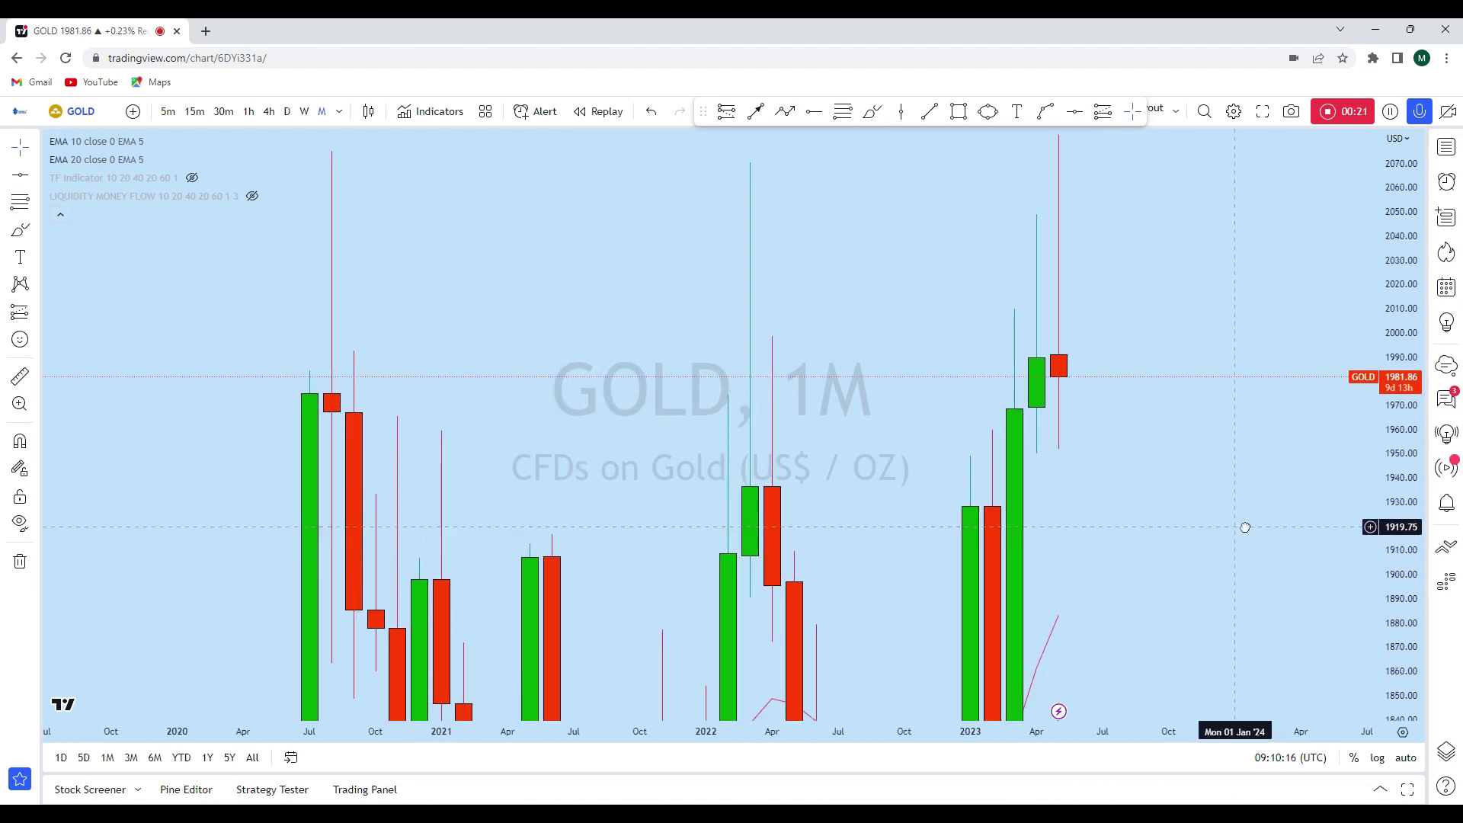
{"action": "scroll", "coordinate": [1281, 581], "scroll_direction": "down", "scroll_amount": 3}
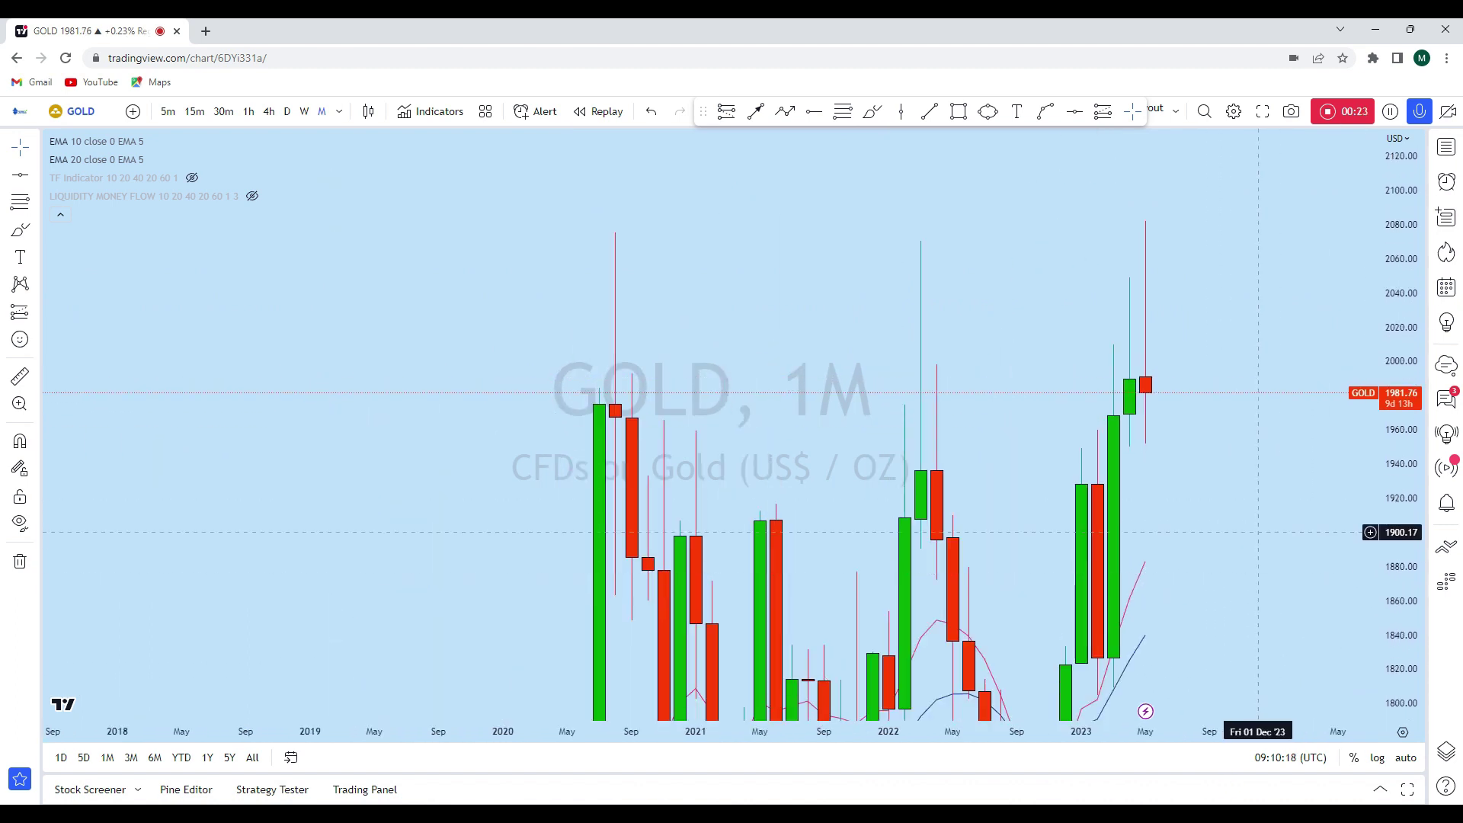
{"action": "left_click", "coordinate": [1075, 112]}
{"action": "left_click", "coordinate": [278, 245]}
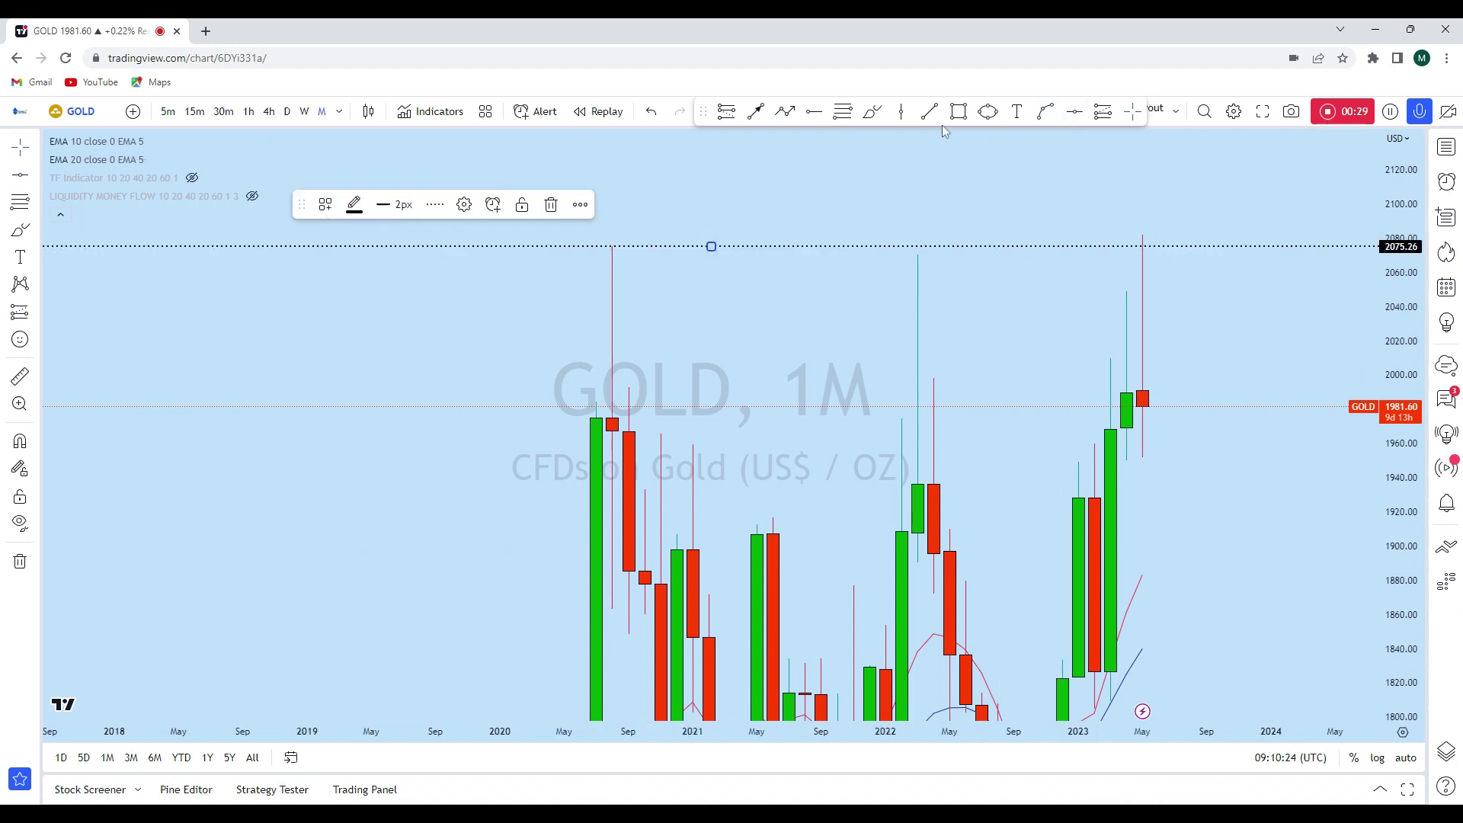
Mark the May 2023 monthly candle with a freehand brush stroke and undo the stroke.
{"action": "left_click", "coordinate": [873, 112]}
{"action": "mouse_move", "coordinate": [1202, 227]}
{"action": "left_mouse_down"}
{"action": "mouse_move", "coordinate": [1094, 225]}
{"action": "mouse_move", "coordinate": [1169, 234]}
{"action": "mouse_move", "coordinate": [1126, 227]}
{"action": "mouse_move", "coordinate": [1143, 190]}
{"action": "mouse_move", "coordinate": [1142, 512]}
{"action": "left_mouse_up"}
{"action": "left_click", "coordinate": [651, 111]}
Place a horizontal line at 1950.04 on the low of the April 2023 monthly candle.
{"action": "scroll", "coordinate": [1174, 495], "scroll_direction": "up", "scroll_amount": 2}
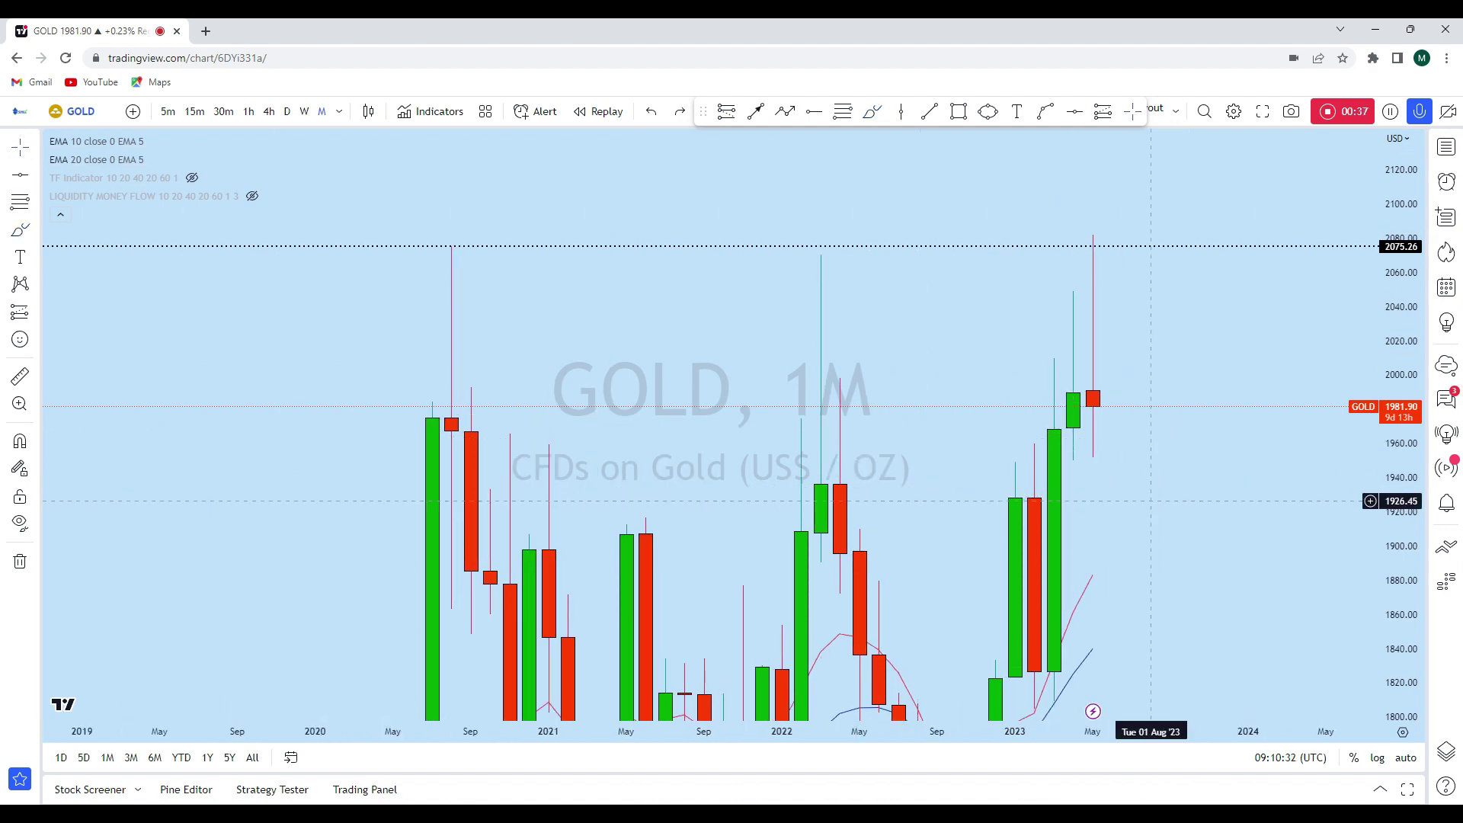
{"action": "left_click_drag", "start_coordinate": [1346, 578], "coordinate": [1329, 524]}
{"action": "scroll", "coordinate": [1173, 686], "scroll_direction": "up", "scroll_amount": 3}
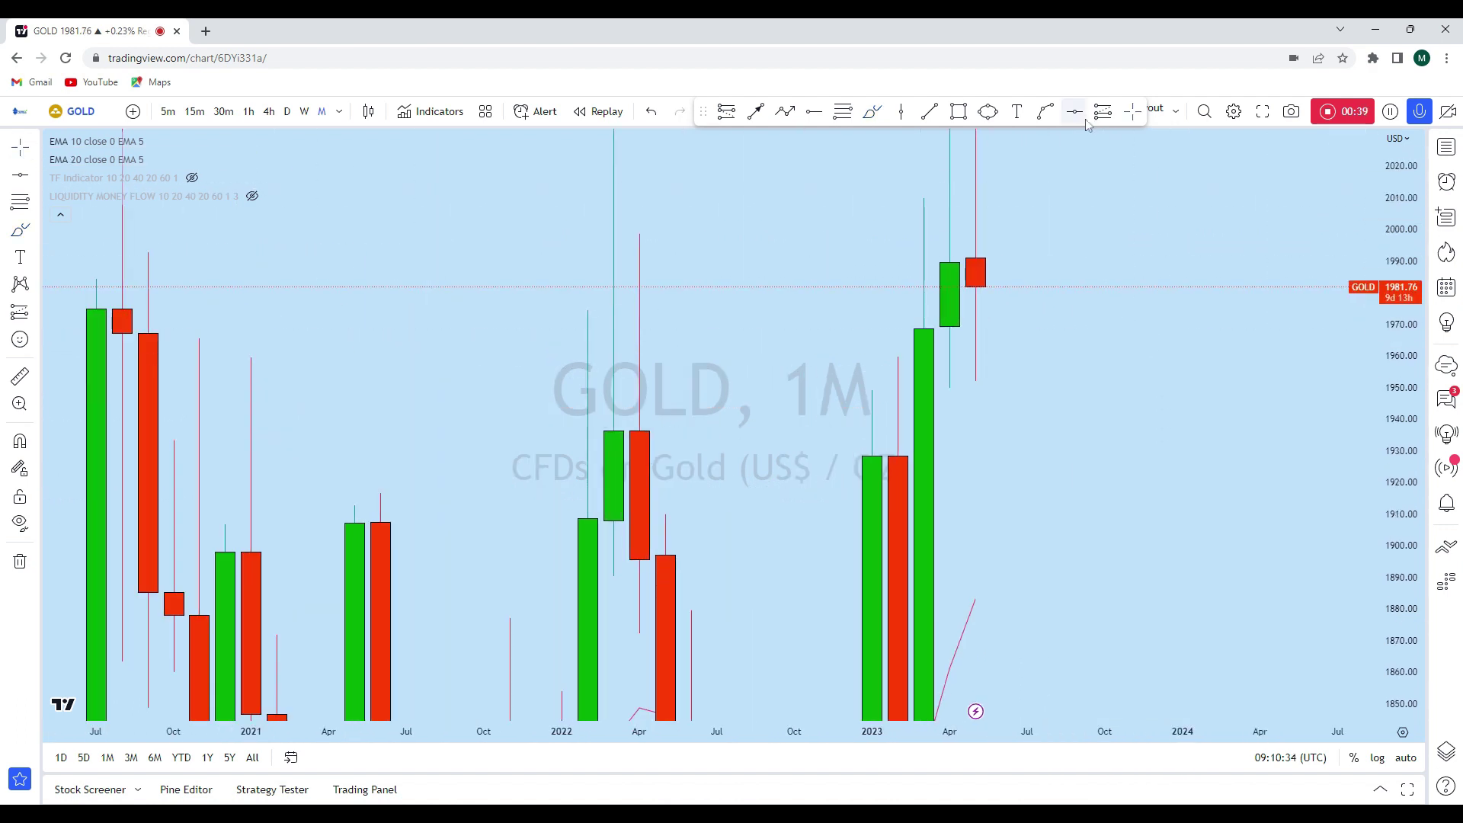
{"action": "left_click", "coordinate": [1075, 111]}
{"action": "left_click", "coordinate": [711, 387]}
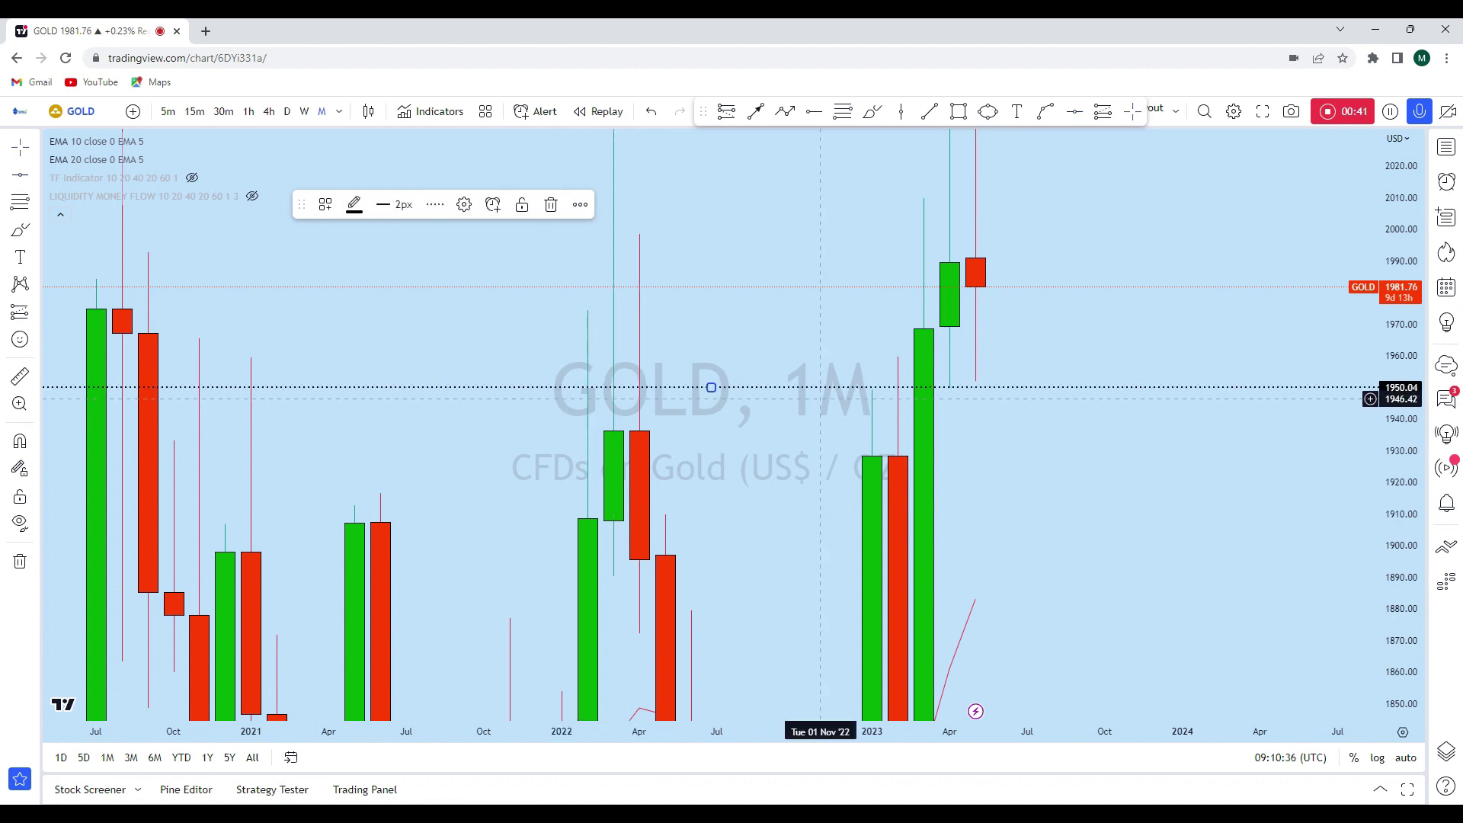
Brush a rising price path from just below the 1950.04 line to about 2004 and undo it.
{"action": "mouse_move", "coordinate": [947, 393]}
{"action": "left_mouse_down"}
{"action": "mouse_move", "coordinate": [974, 473]}
{"action": "mouse_move", "coordinate": [991, 467]}
{"action": "mouse_move", "coordinate": [1055, 371]}
{"action": "mouse_move", "coordinate": [1081, 297]}
{"action": "left_mouse_up"}
{"action": "left_click", "coordinate": [871, 111]}
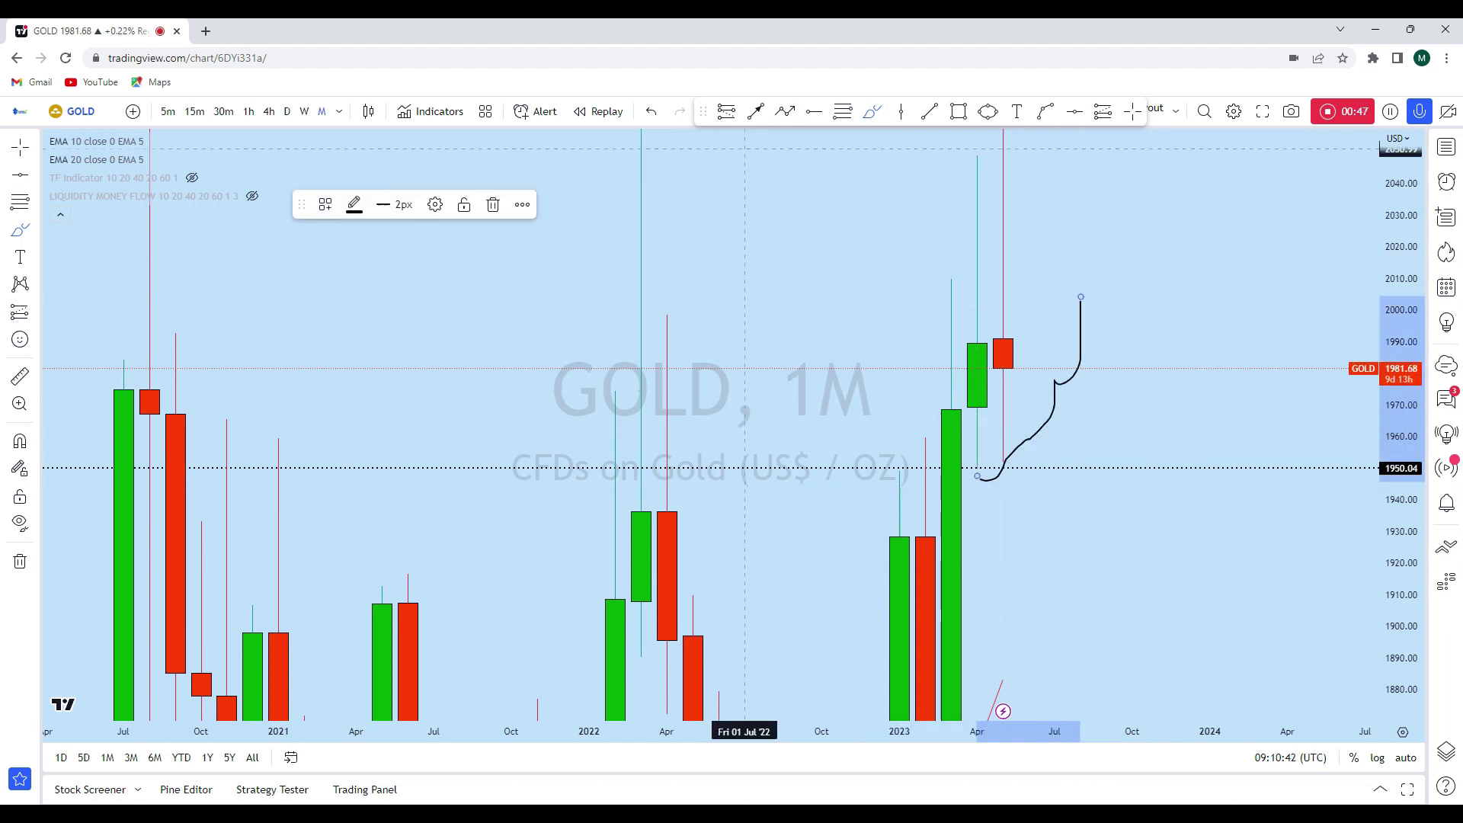
{"action": "left_click", "coordinate": [650, 112]}
Place a horizontal line near the top of the April 2023 candle's body and adjust it to 1988.59.
{"action": "scroll", "coordinate": [1147, 371], "scroll_direction": "down", "scroll_amount": 2}
{"action": "scroll", "coordinate": [1065, 439], "scroll_direction": "up", "scroll_amount": 2}
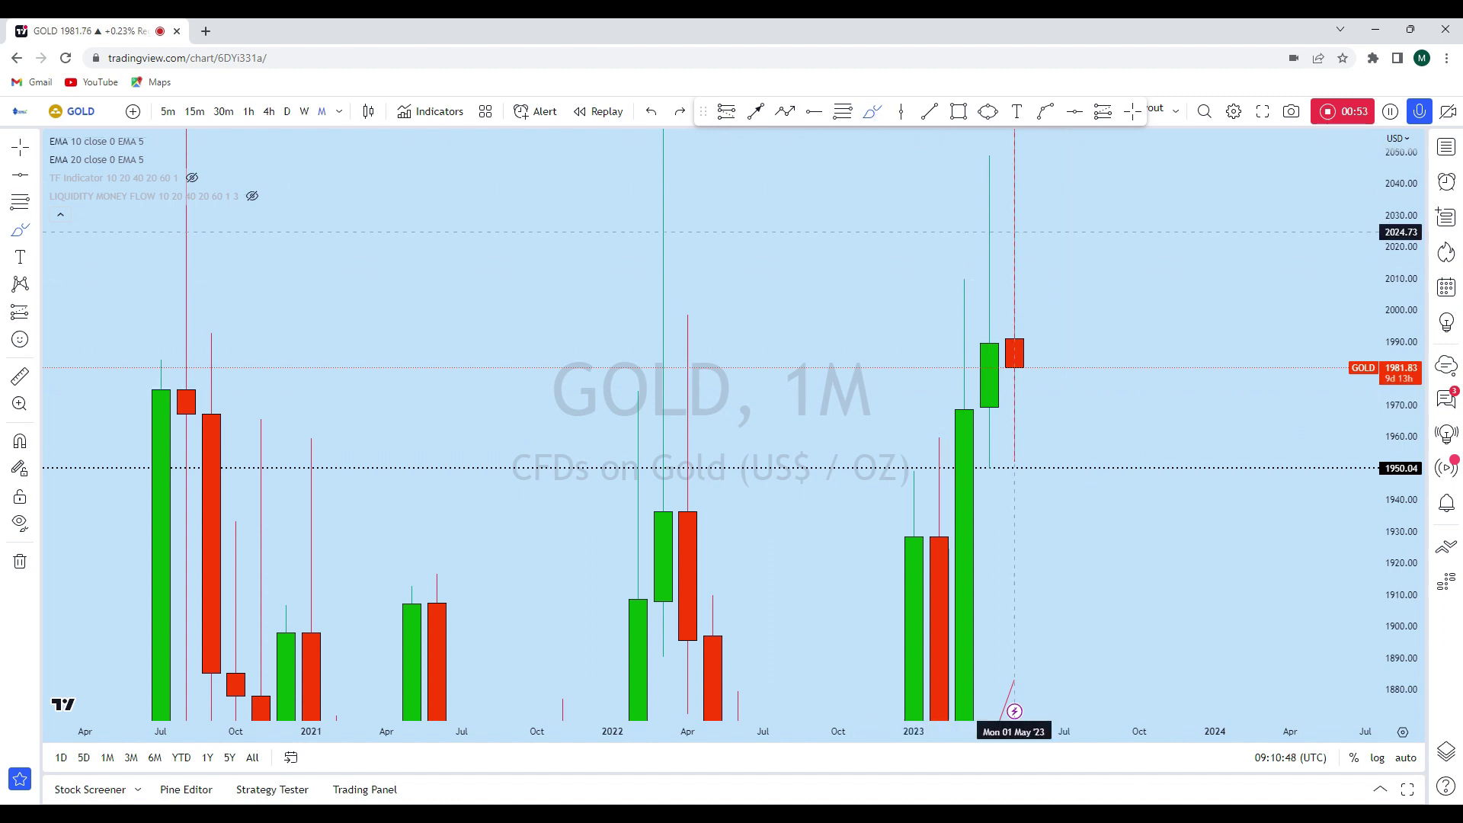
{"action": "left_click", "coordinate": [1075, 116]}
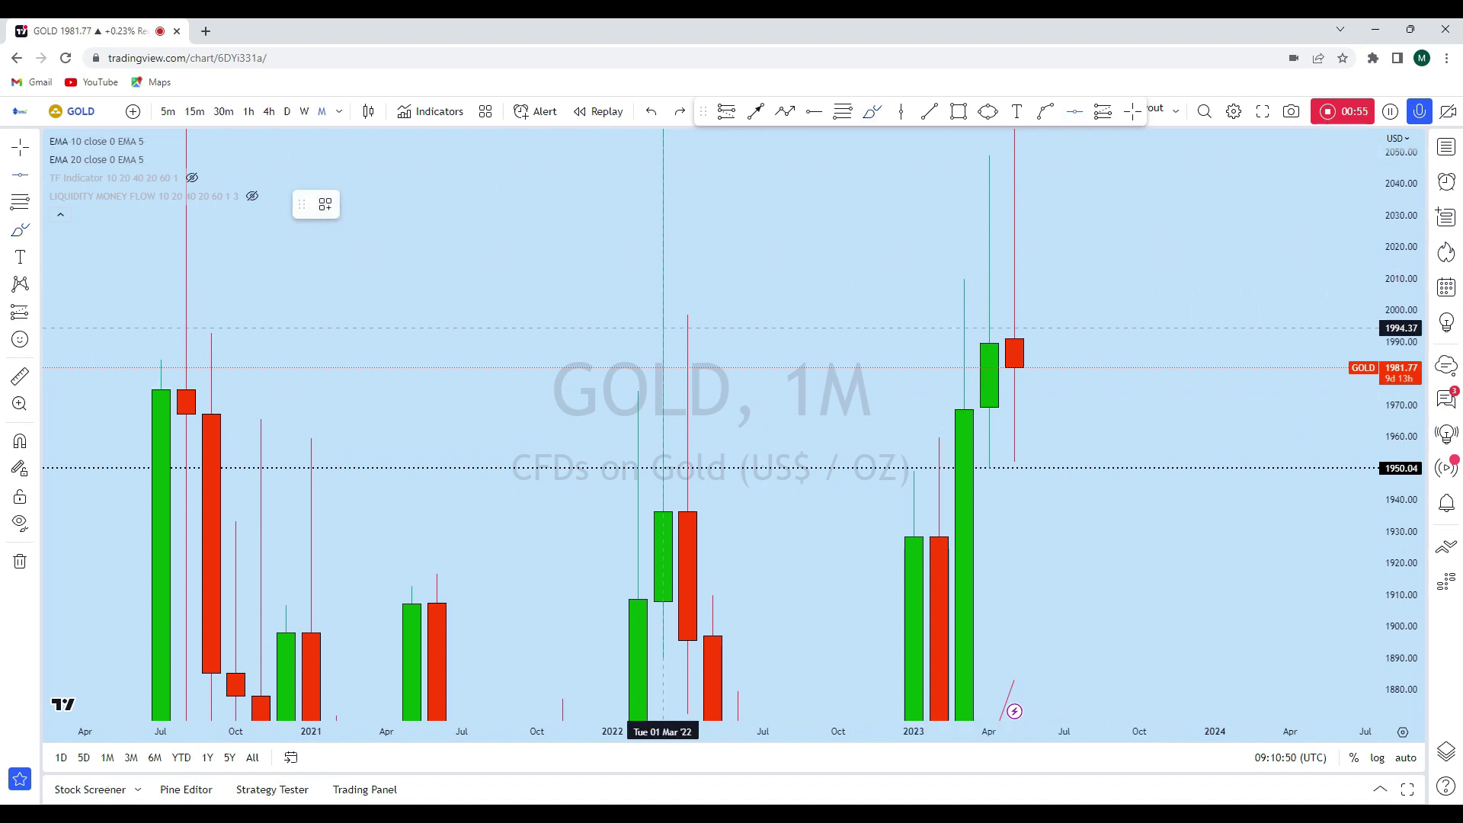
{"action": "left_click", "coordinate": [711, 342]}
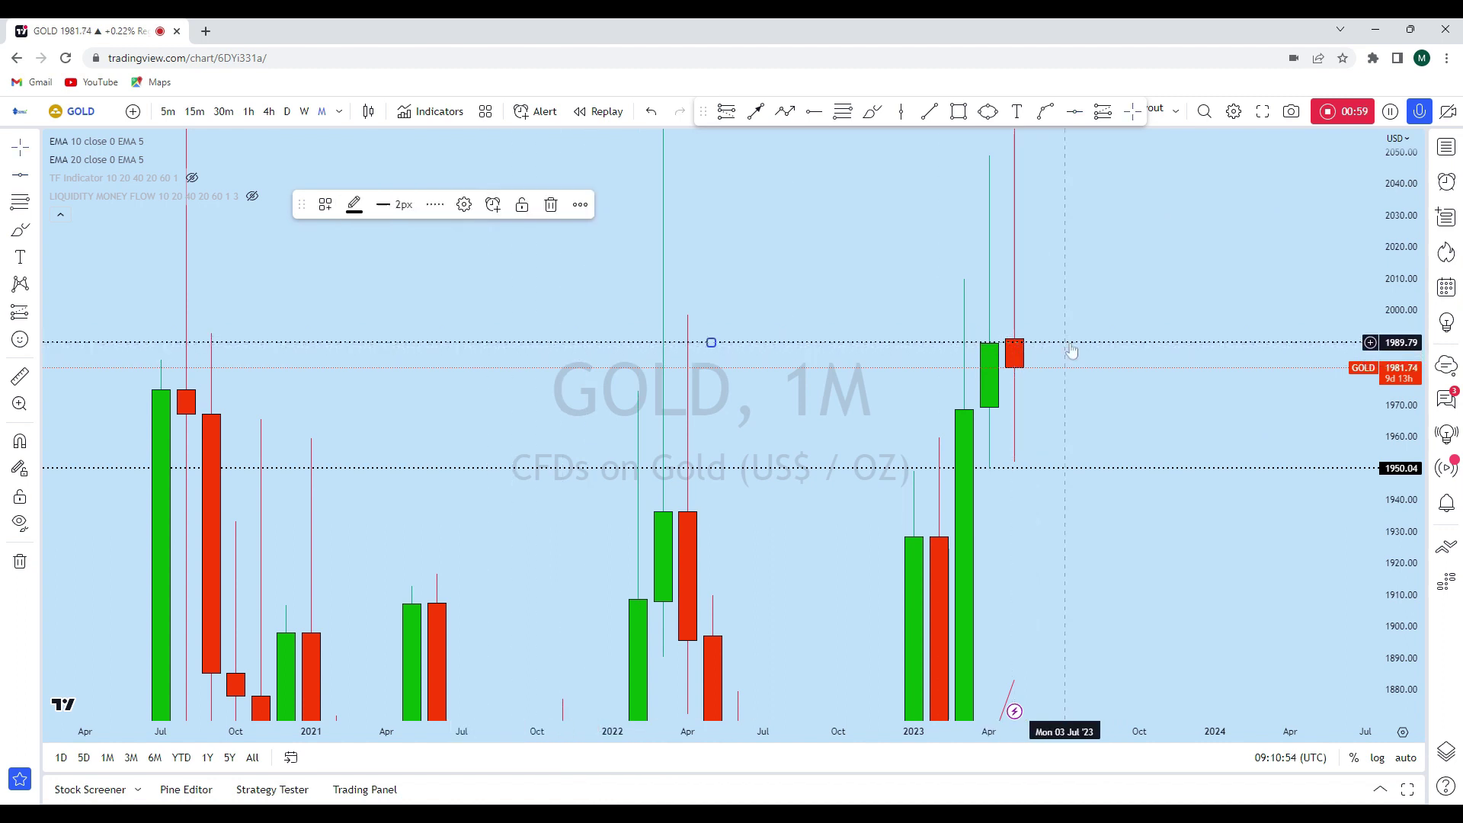
{"action": "left_click_drag", "start_coordinate": [1072, 350], "coordinate": [1071, 347]}
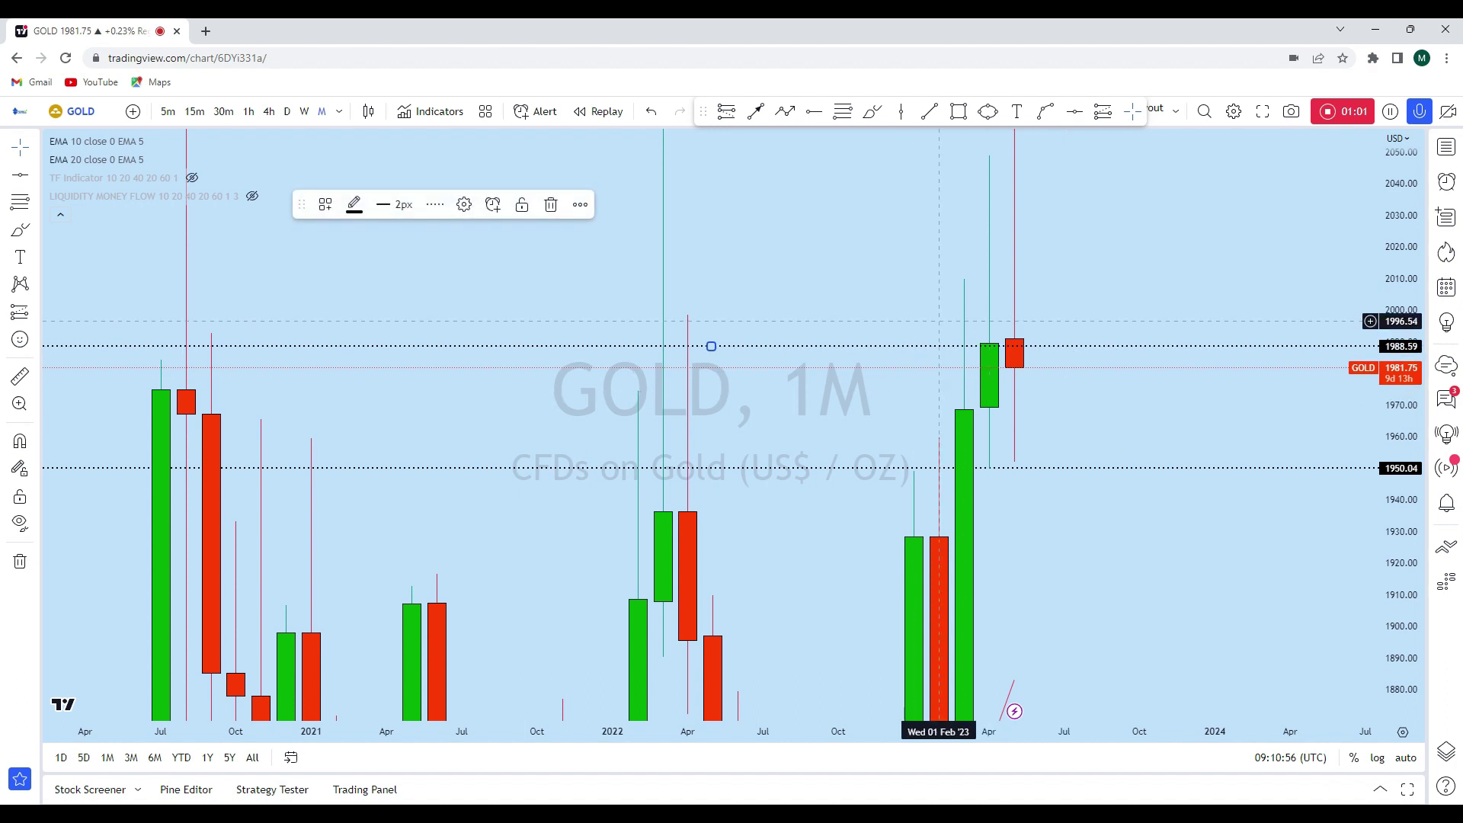
{"action": "left_click", "coordinate": [1127, 493]}
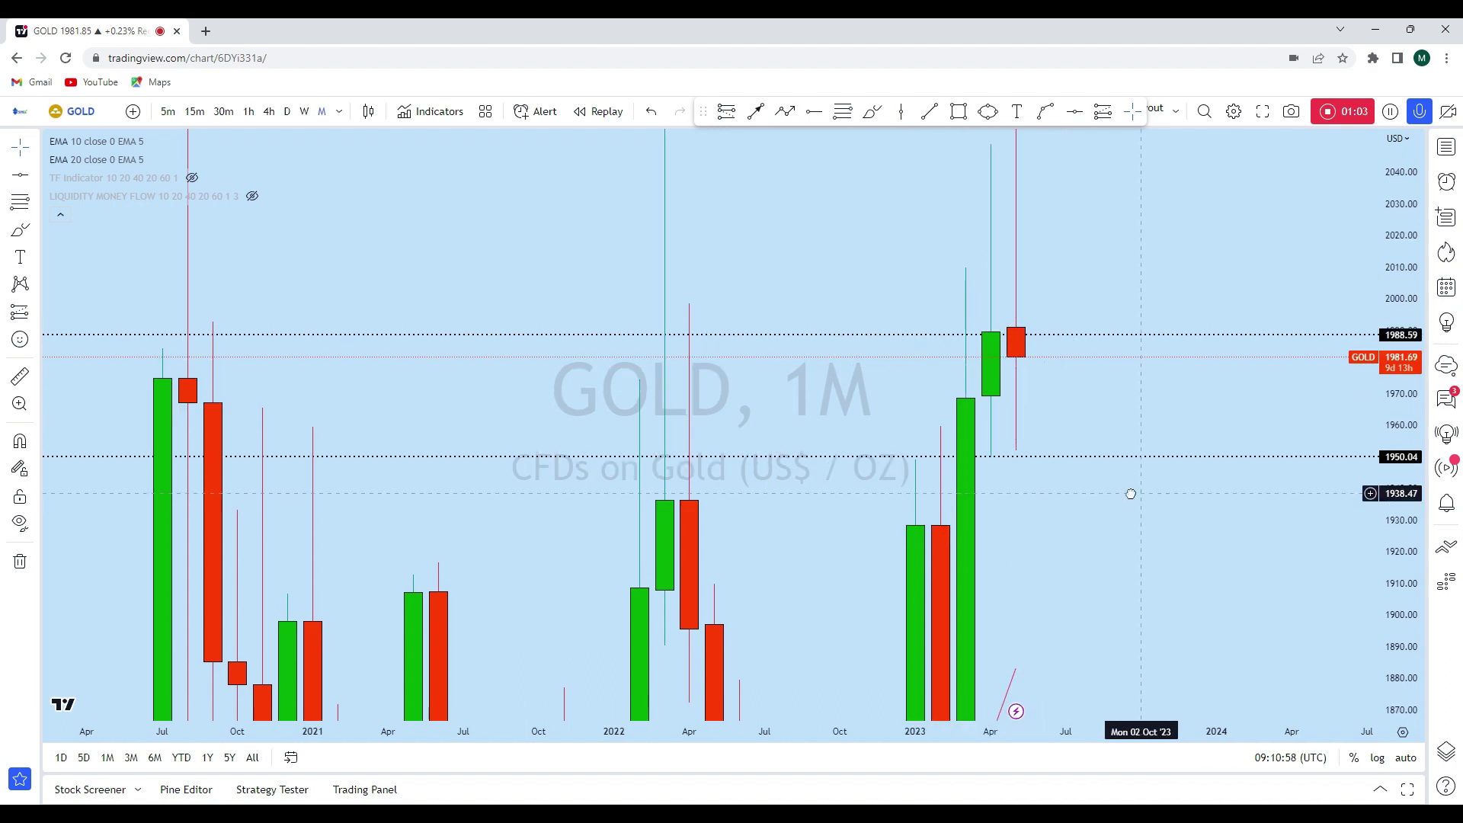
Circle the May 2023 high, brush a drop from the 1950.04 line to about 1910, and undo both drawings.
{"action": "left_click_drag", "start_coordinate": [1383, 488], "coordinate": [1383, 573]}
{"action": "scroll", "coordinate": [1224, 209], "scroll_direction": "down", "scroll_amount": 3}
{"action": "left_click_drag", "start_coordinate": [1225, 209], "coordinate": [1176, 294]}
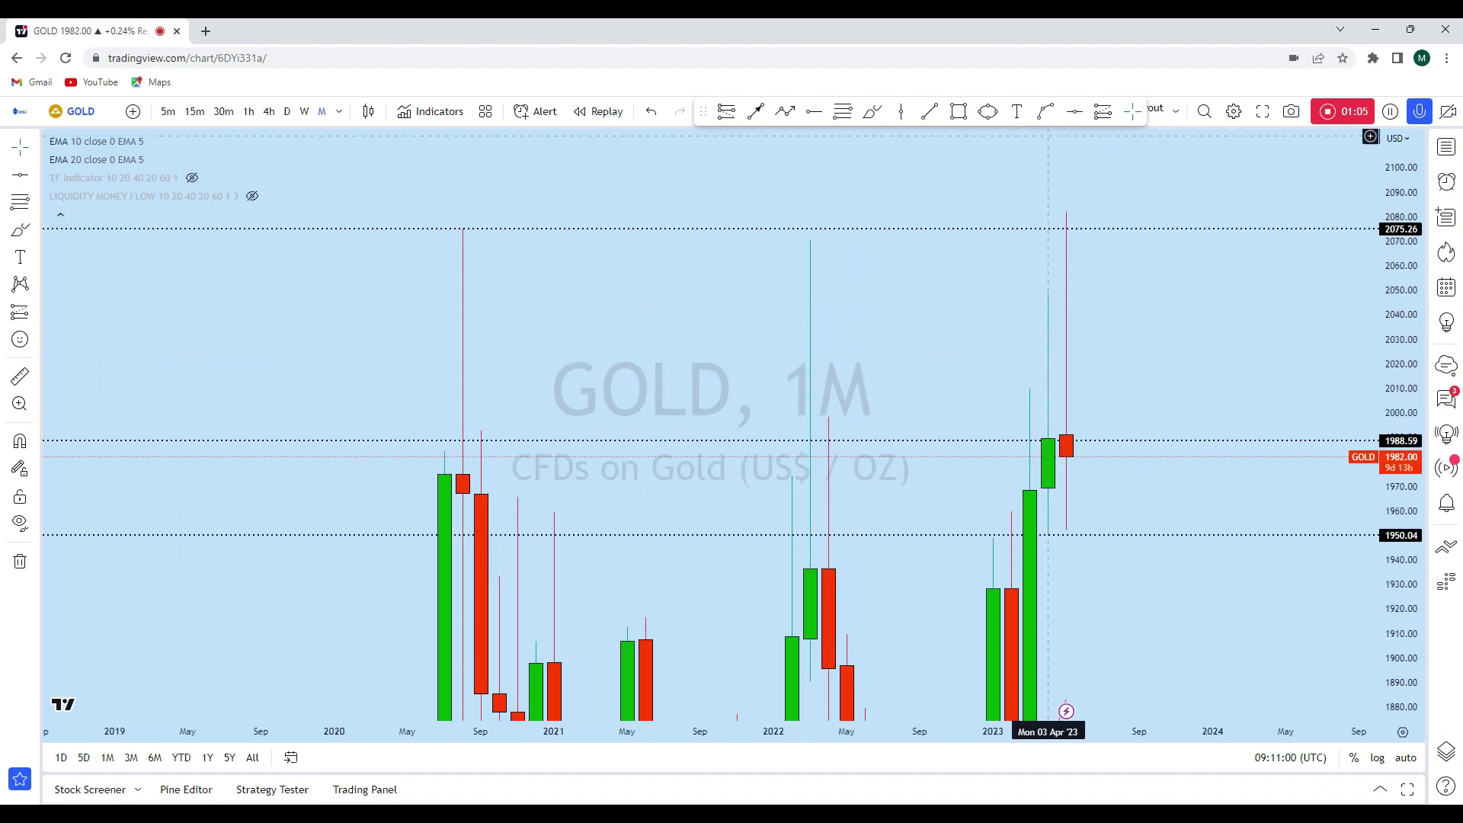
{"action": "left_click", "coordinate": [882, 118]}
{"action": "left_click_drag", "start_coordinate": [1084, 200], "coordinate": [1066, 193]}
{"action": "left_click_drag", "start_coordinate": [1066, 538], "coordinate": [1084, 632]}
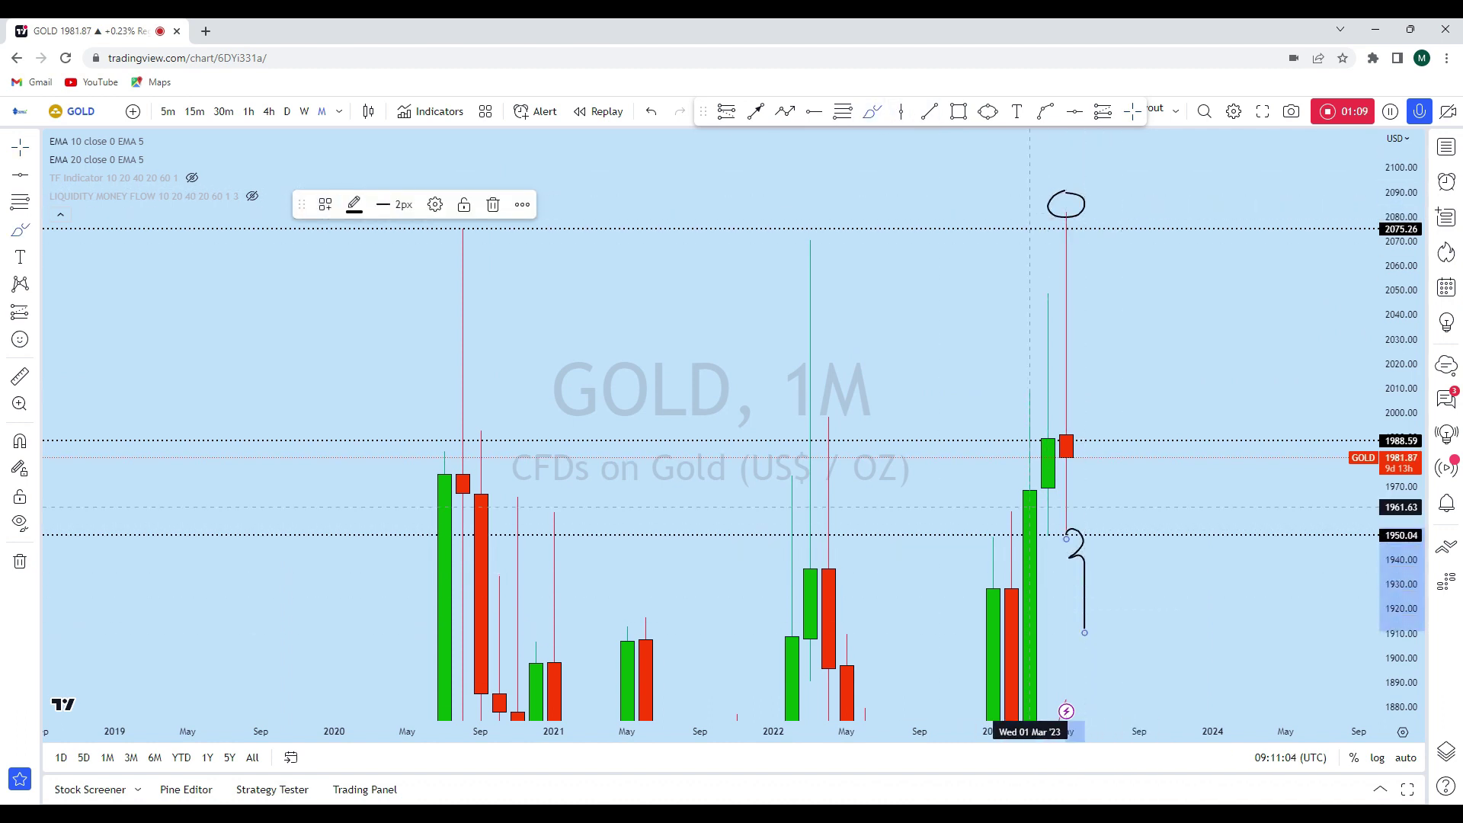
{"action": "left_click", "coordinate": [652, 112]}
{"action": "left_click", "coordinate": [652, 112]}
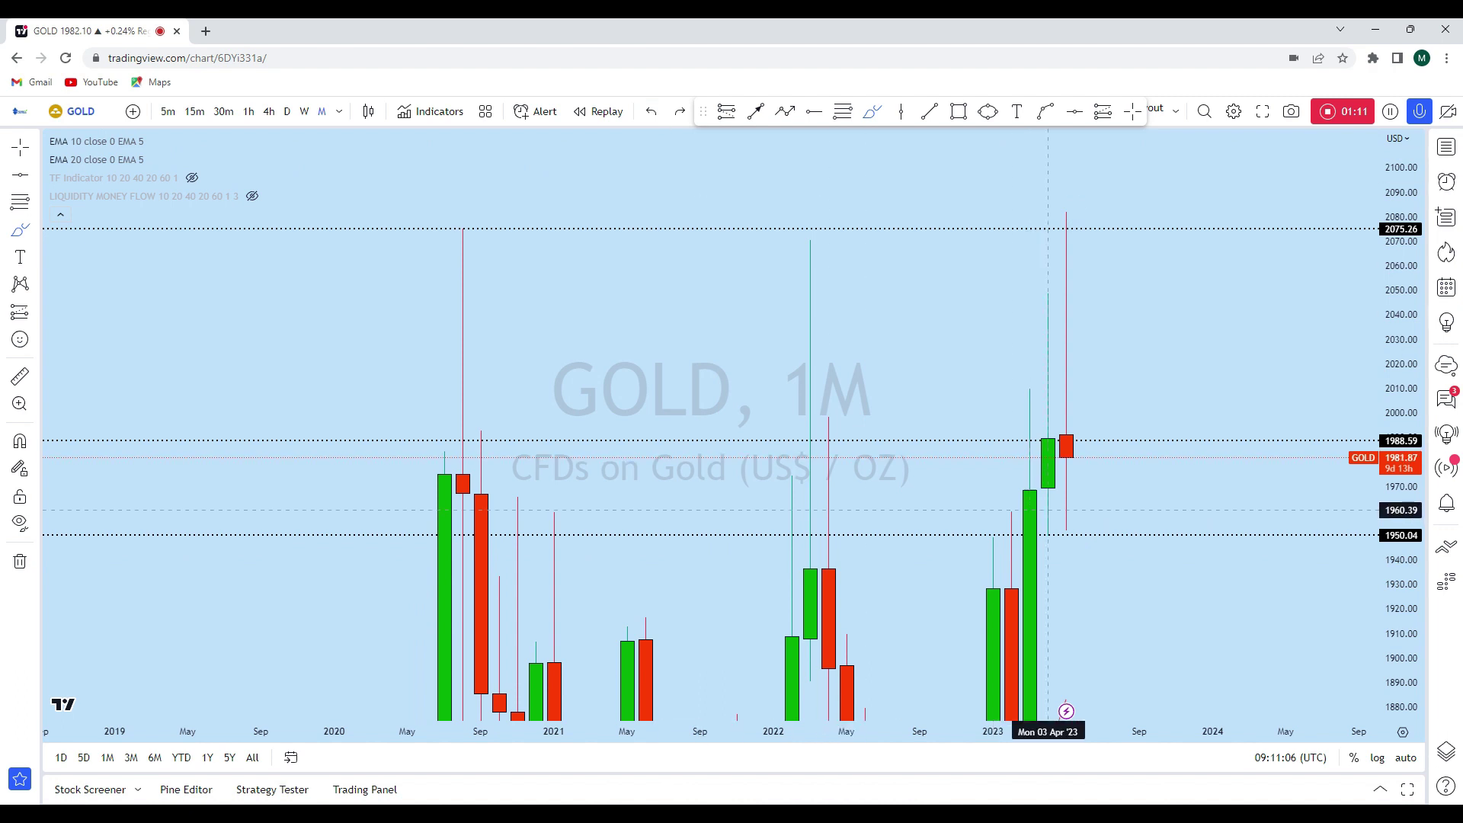
Switch the chart to the weekly timeframe and frame the latest candles around the 1988.59 and 1950.04 lines.
{"action": "left_click", "coordinate": [304, 111]}
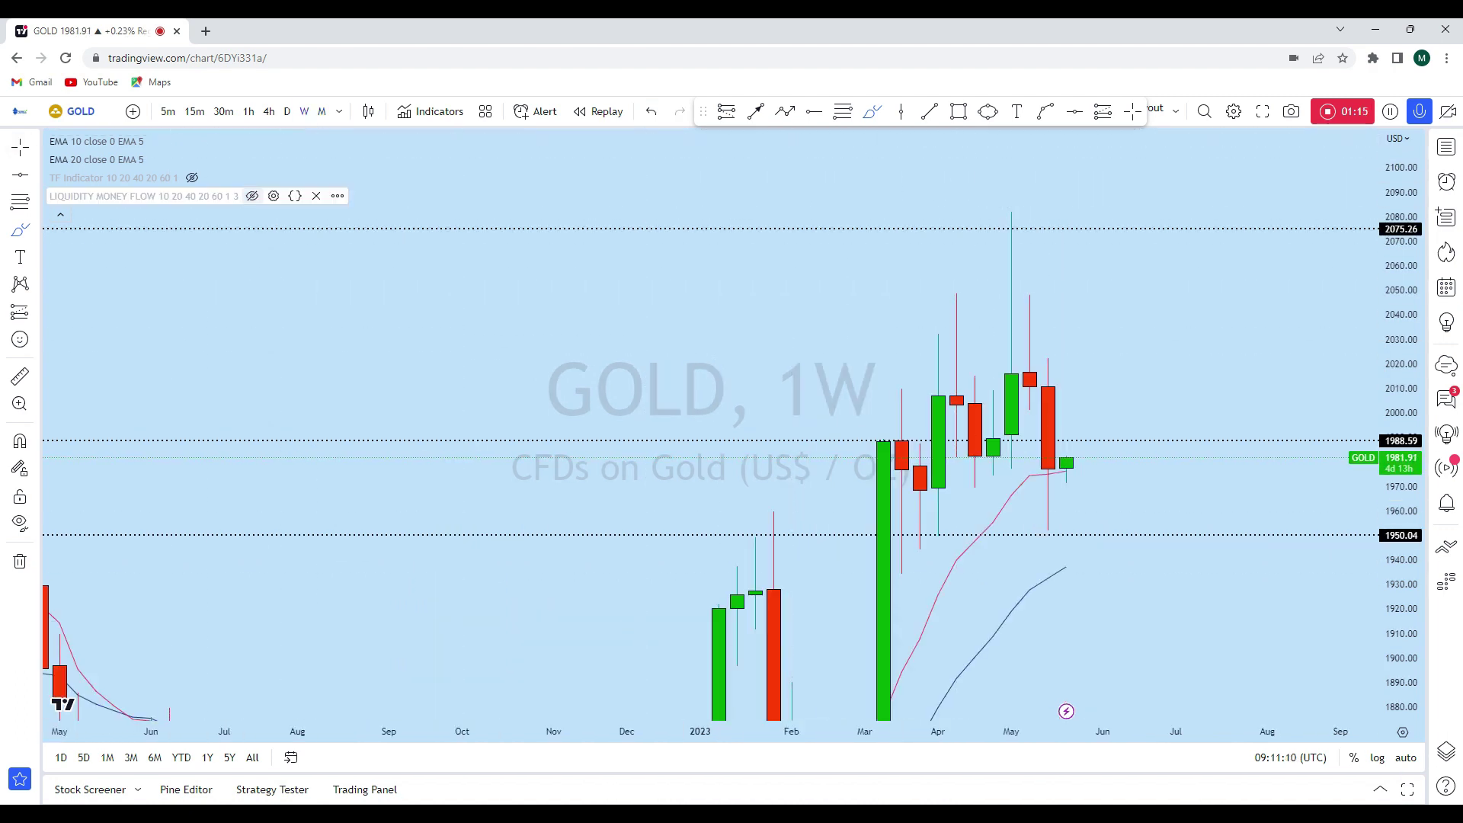
{"action": "scroll", "coordinate": [1266, 405], "scroll_direction": "down", "scroll_amount": 3}
{"action": "left_click_drag", "start_coordinate": [1408, 649], "coordinate": [1409, 485]}
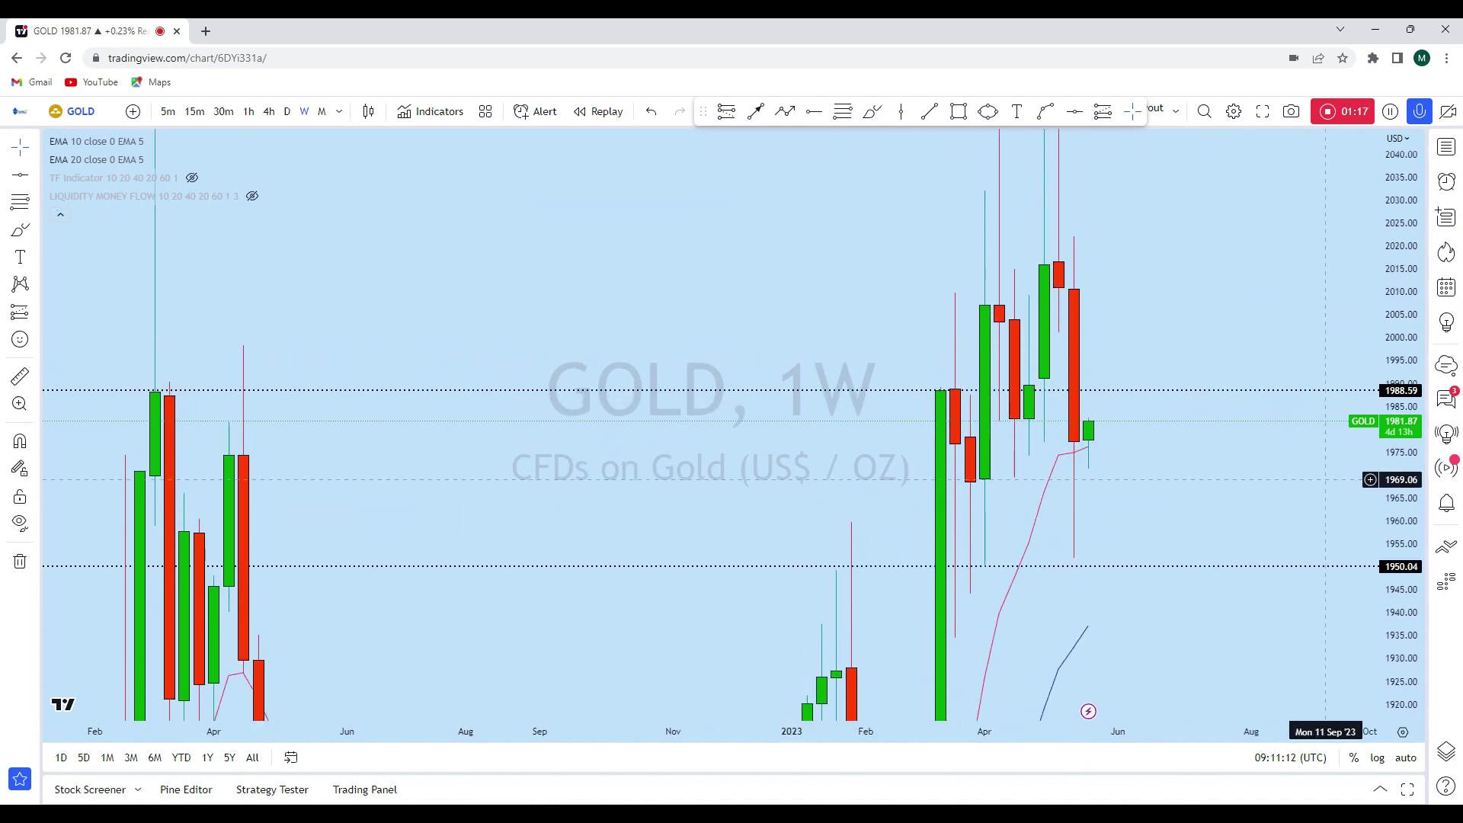
{"action": "scroll", "coordinate": [1245, 477], "scroll_direction": "up", "scroll_amount": 3}
{"action": "left_click_drag", "start_coordinate": [1181, 482], "coordinate": [1221, 470]}
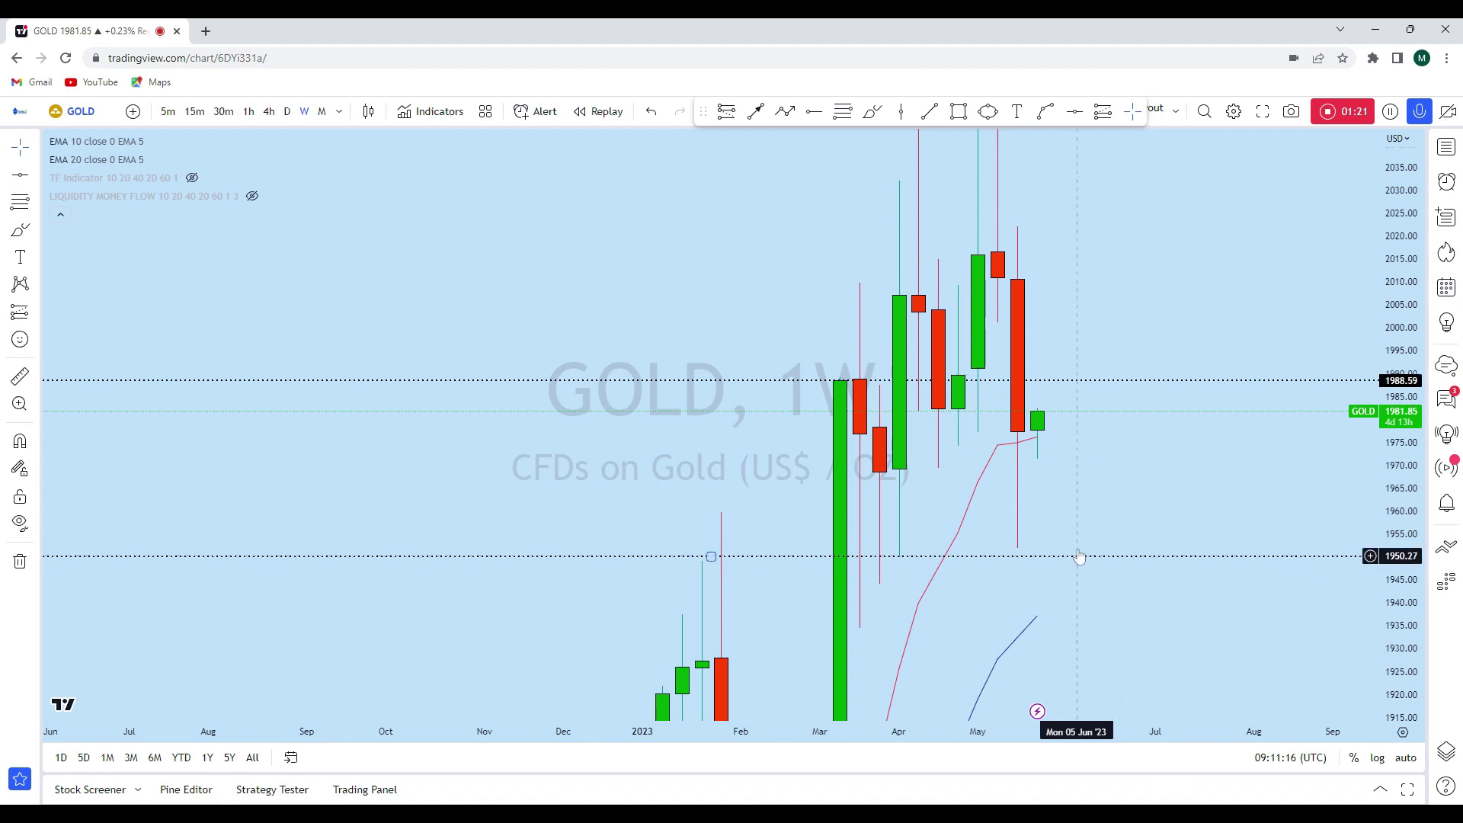
Circle the lower wick of the last large red weekly candle, brush a stroke down its body, and undo both marks.
{"action": "left_click", "coordinate": [873, 112]}
{"action": "mouse_move", "coordinate": [1077, 441]}
{"action": "left_mouse_down"}
{"action": "mouse_move", "coordinate": [980, 488]}
{"action": "mouse_move", "coordinate": [1057, 441]}
{"action": "left_mouse_up"}
{"action": "left_click_drag", "start_coordinate": [1017, 282], "coordinate": [1017, 443]}
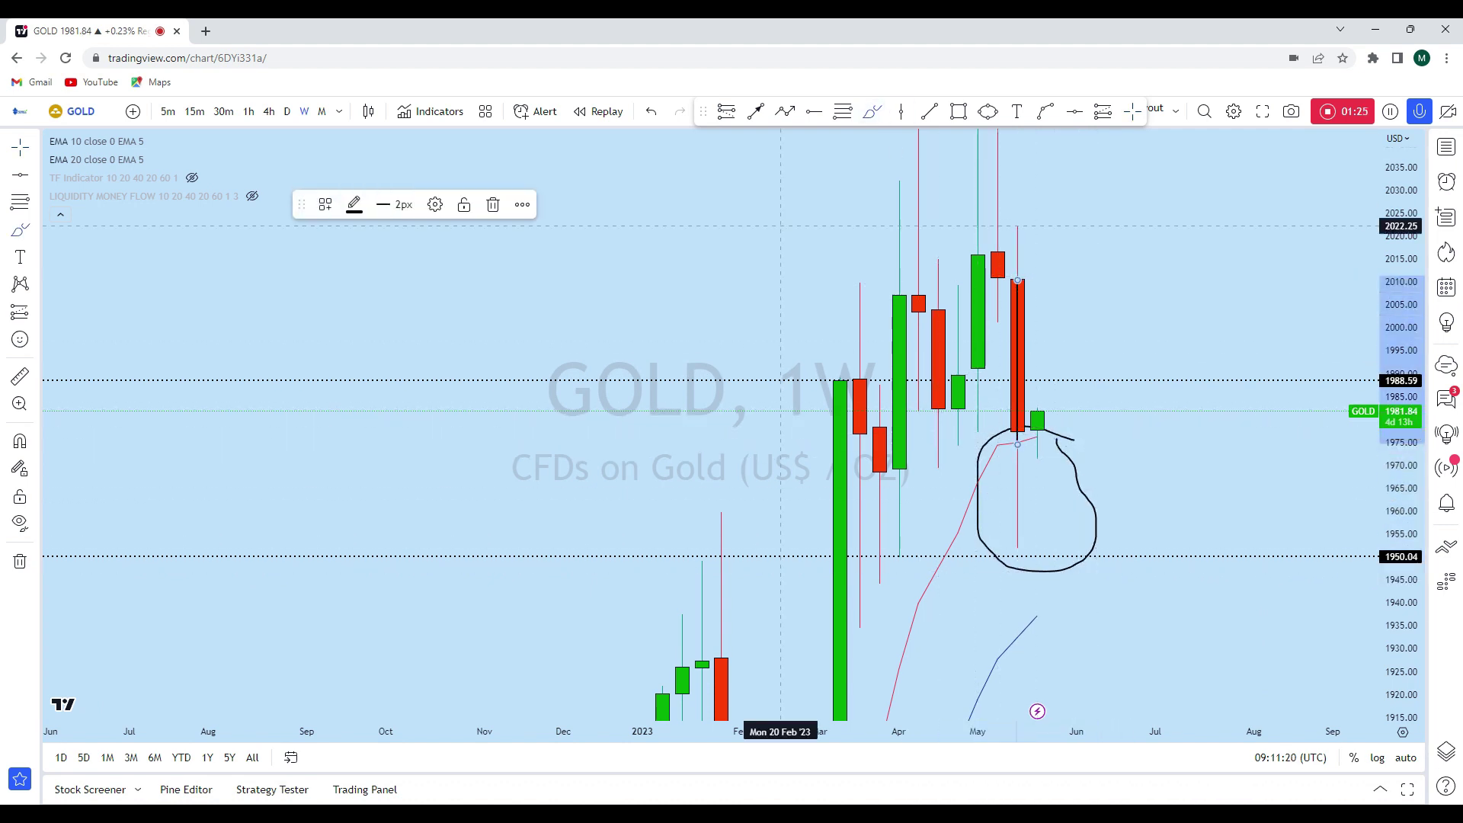
{"action": "left_click", "coordinate": [652, 112]}
{"action": "left_click", "coordinate": [654, 112]}
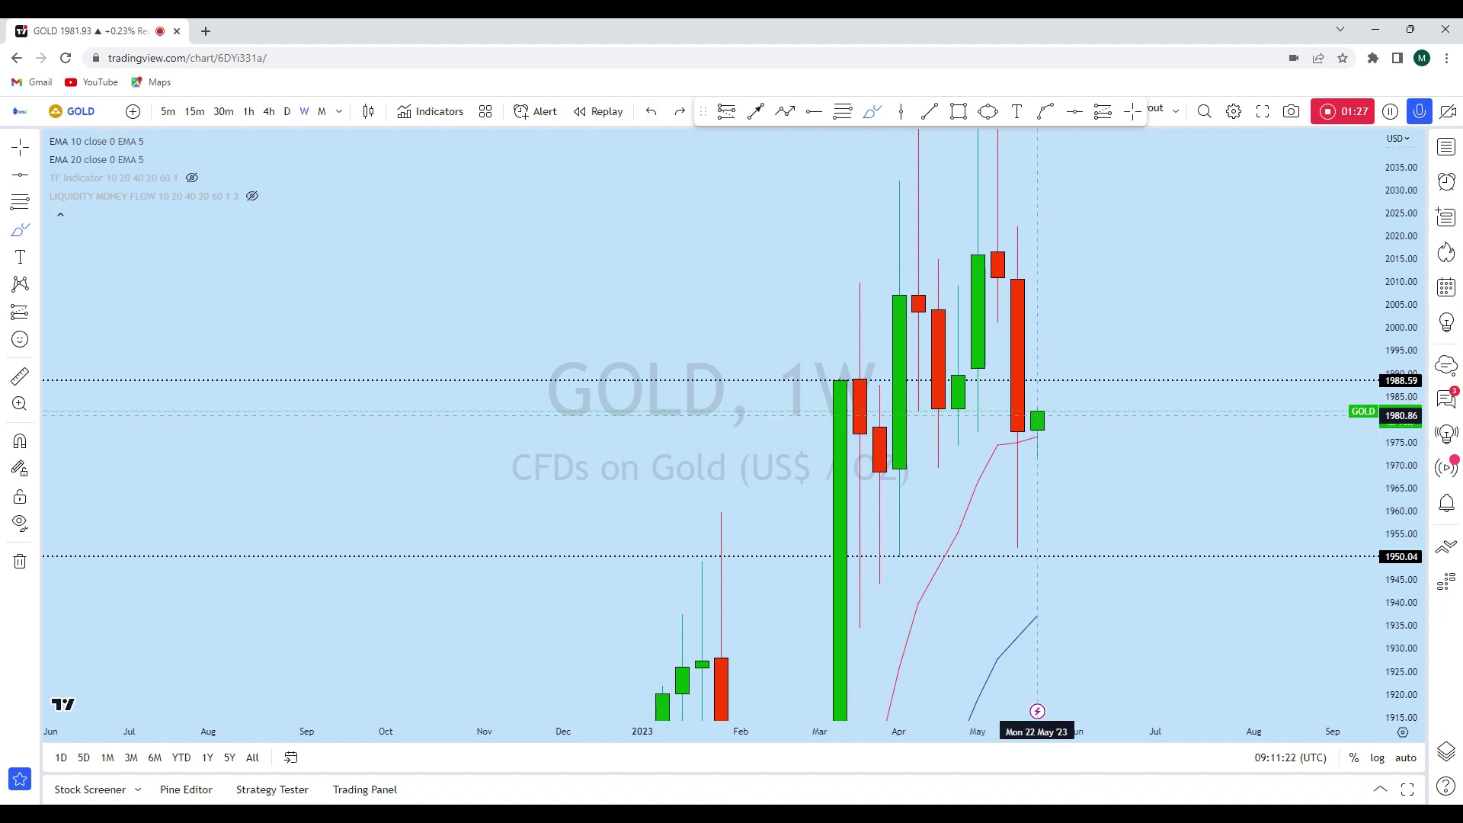
Brush a projected price path from the current weekly candle down past the 1950.04 line and undo it.
{"action": "left_click_drag", "start_coordinate": [1037, 413], "coordinate": [1057, 387]}
{"action": "left_click_drag", "start_coordinate": [1077, 472], "coordinate": [1114, 582]}
{"action": "left_click", "coordinate": [653, 112]}
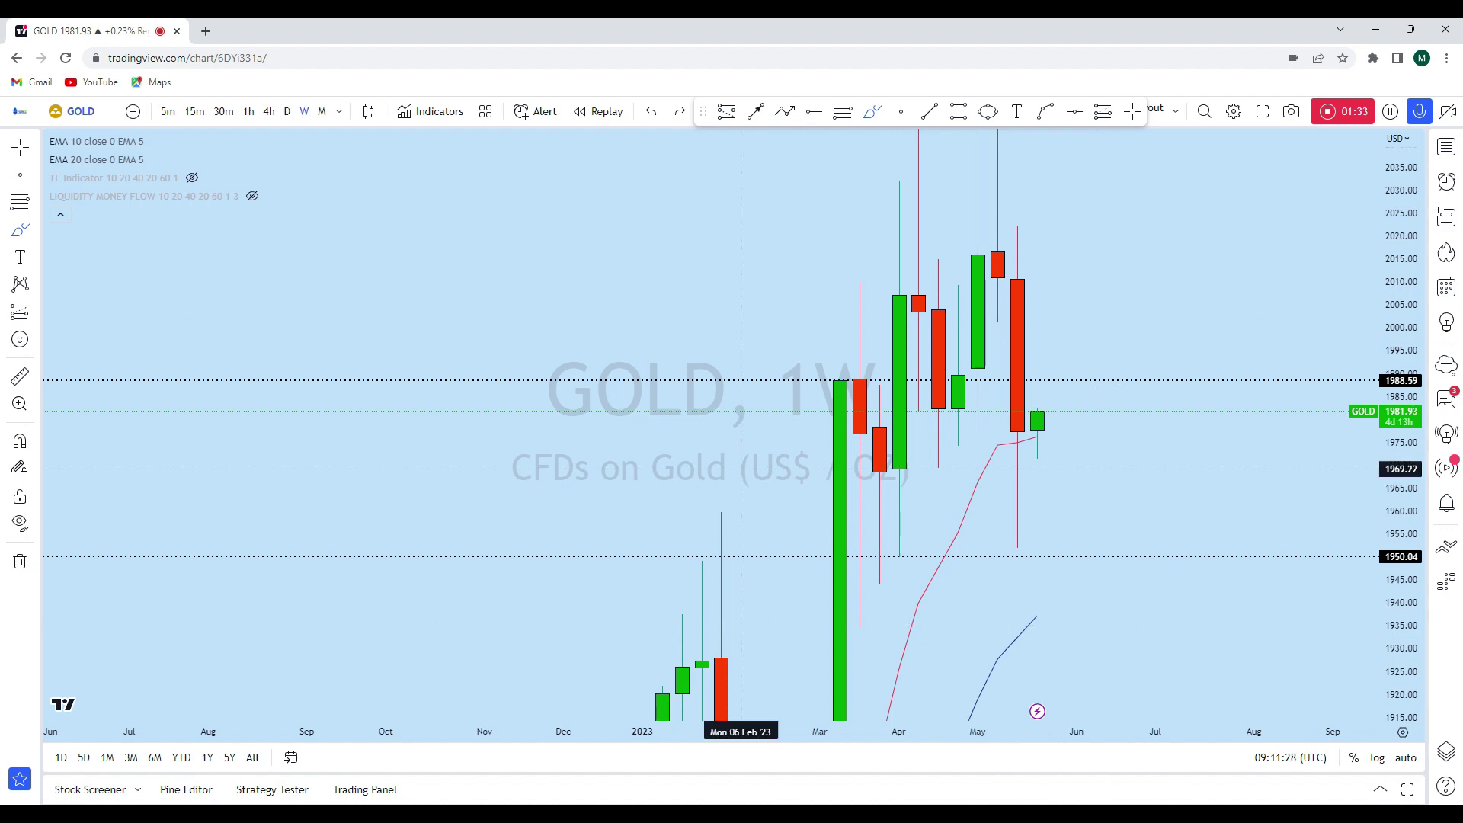
Switch the chart to the daily timeframe and enlarge the most recent candles.
{"action": "left_click", "coordinate": [288, 112]}
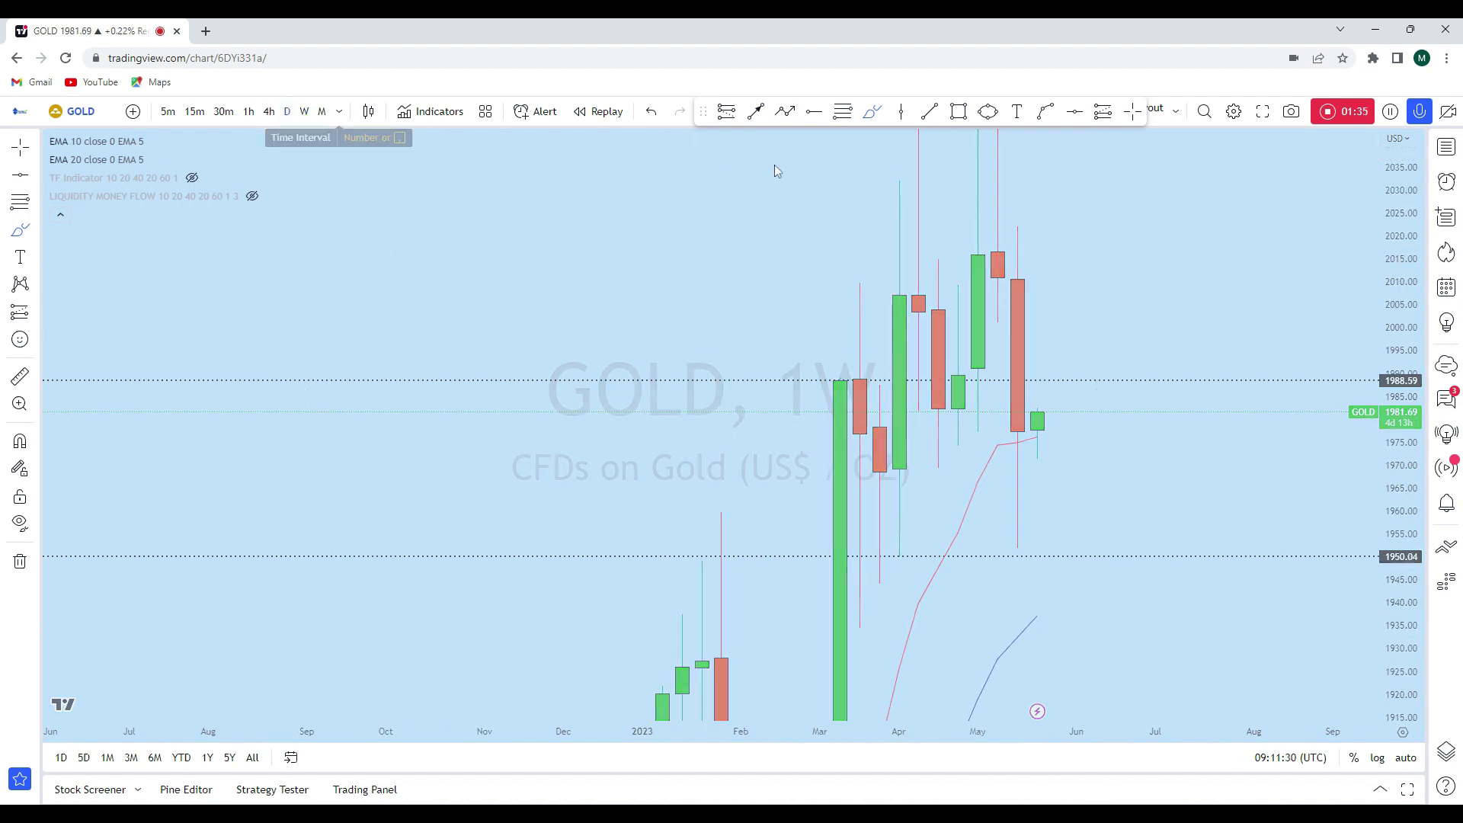
{"action": "scroll", "coordinate": [1131, 507], "scroll_direction": "up", "scroll_amount": 1}
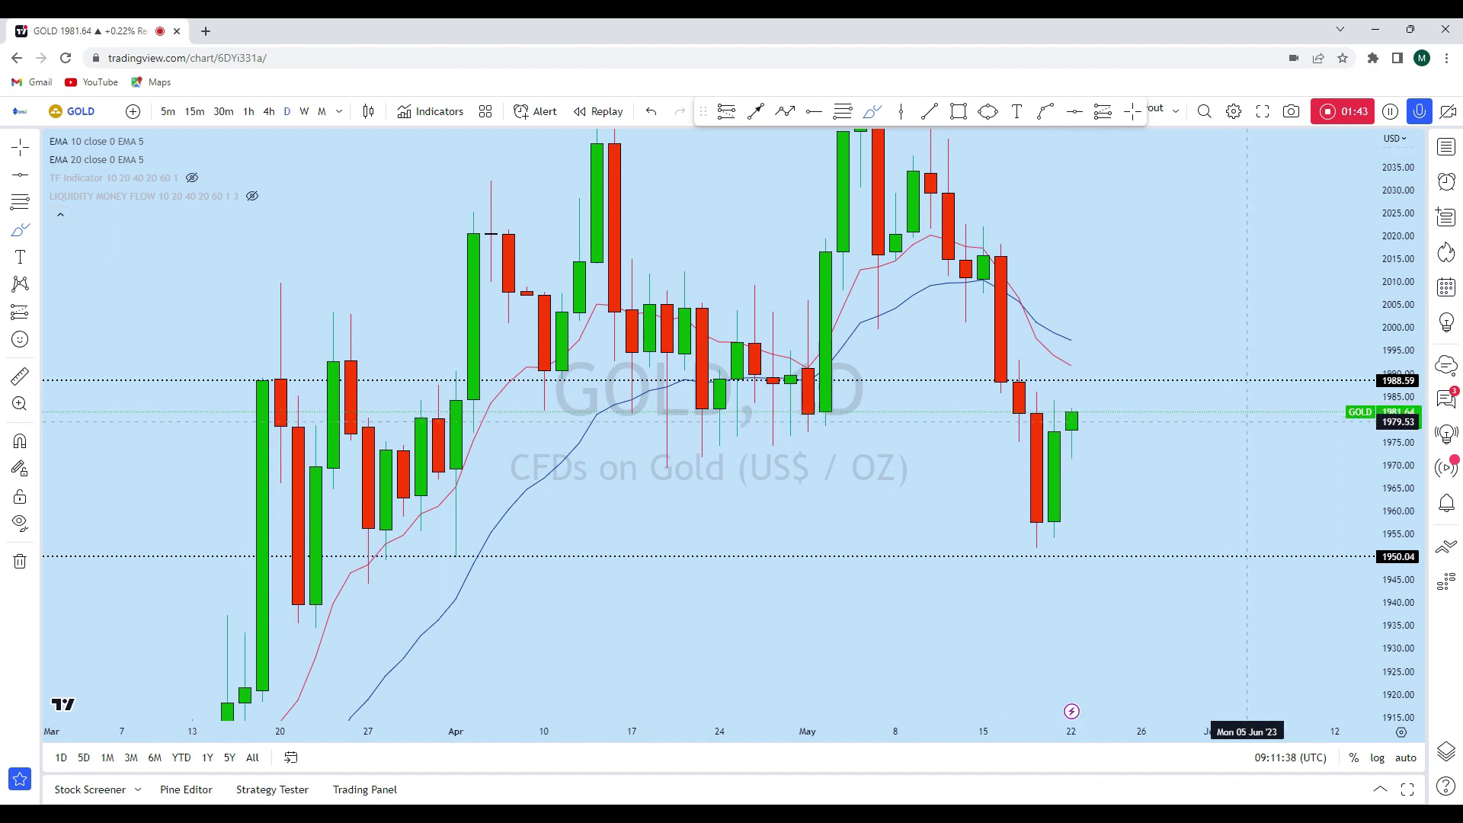
{"action": "scroll", "coordinate": [1339, 505], "scroll_direction": "up", "scroll_amount": 2}
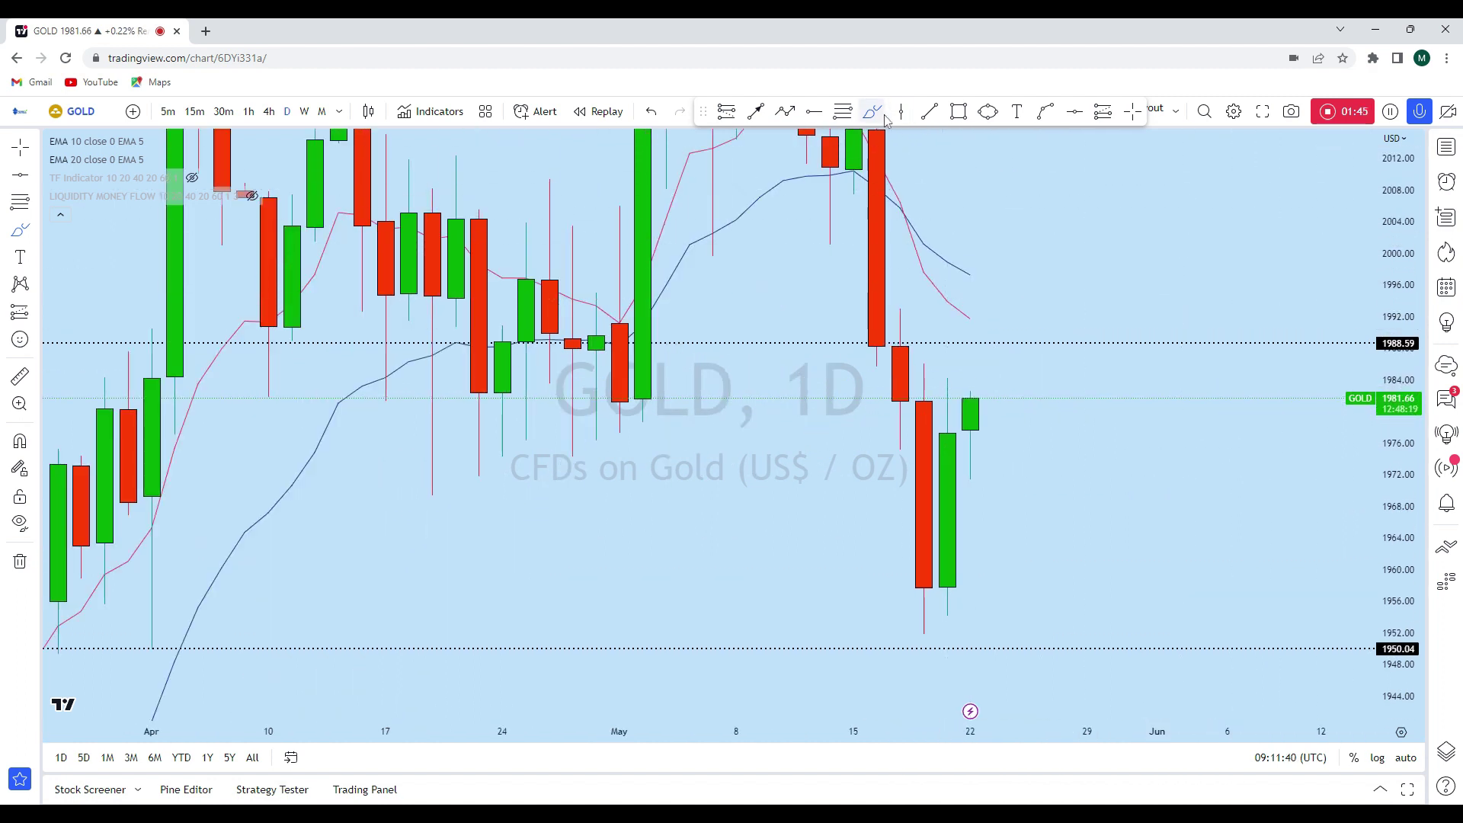
Circle the latest daily highs and undo it, and brush a bearish arrow path down to the 1950.04 line and undo it.
{"action": "left_click_drag", "start_coordinate": [948, 370], "coordinate": [970, 368]}
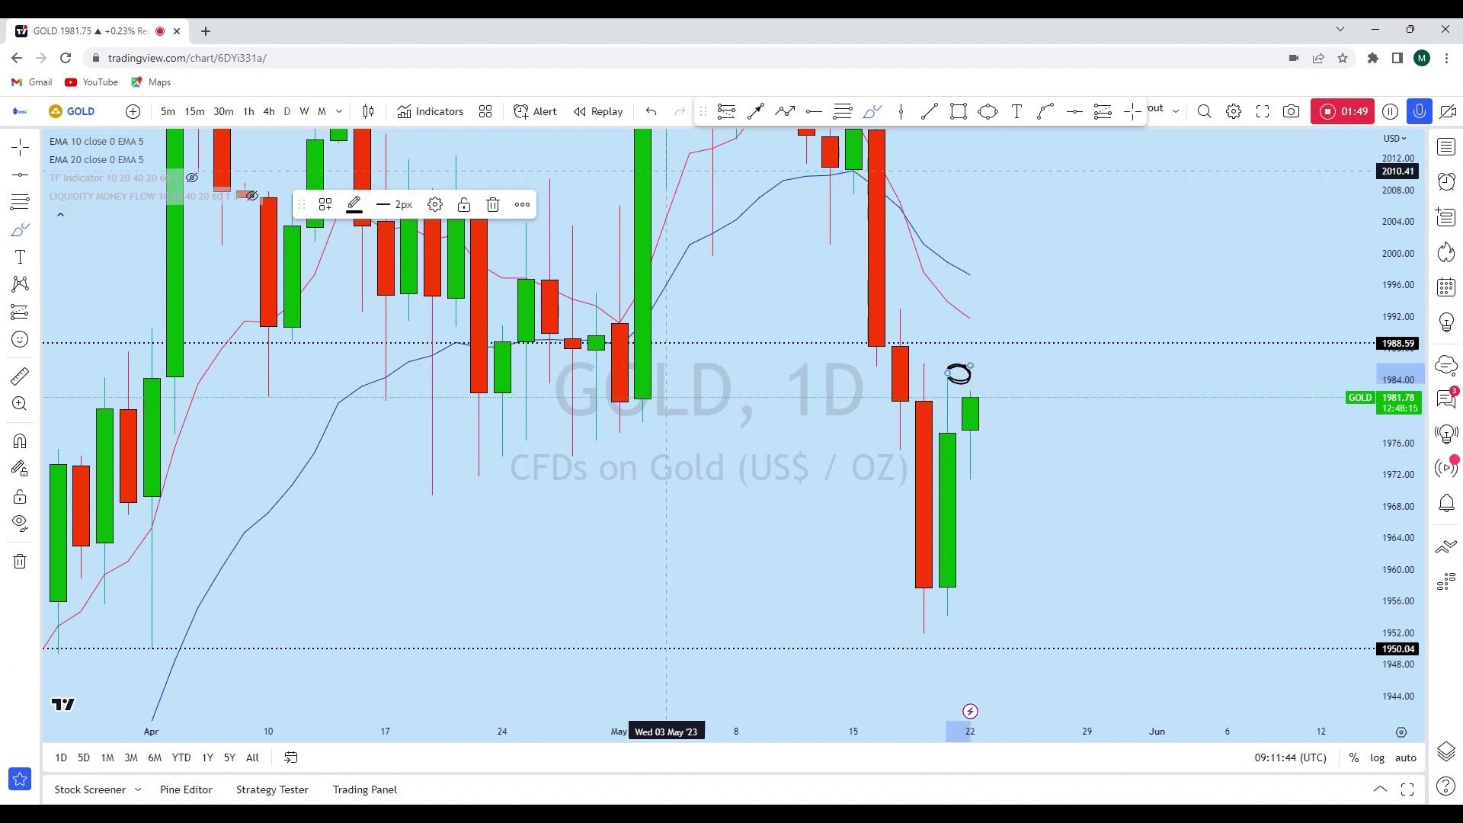
{"action": "left_click", "coordinate": [651, 112]}
{"action": "left_click_drag", "start_coordinate": [970, 381], "coordinate": [993, 353]}
{"action": "mouse_move", "coordinate": [994, 420]}
{"action": "left_mouse_down"}
{"action": "mouse_move", "coordinate": [1050, 637]}
{"action": "mouse_move", "coordinate": [1110, 690]}
{"action": "left_mouse_up"}
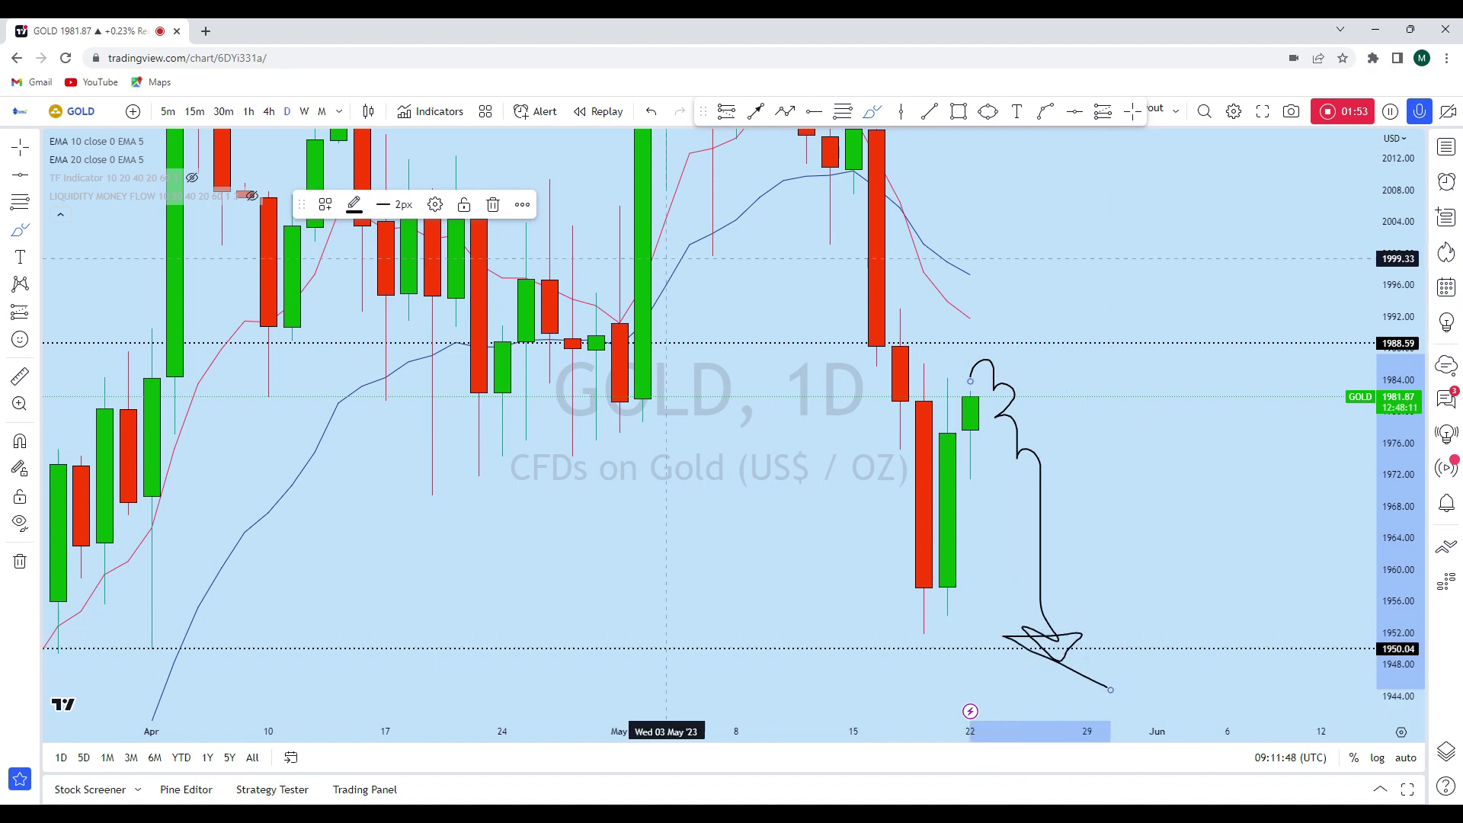
{"action": "left_click", "coordinate": [652, 112]}
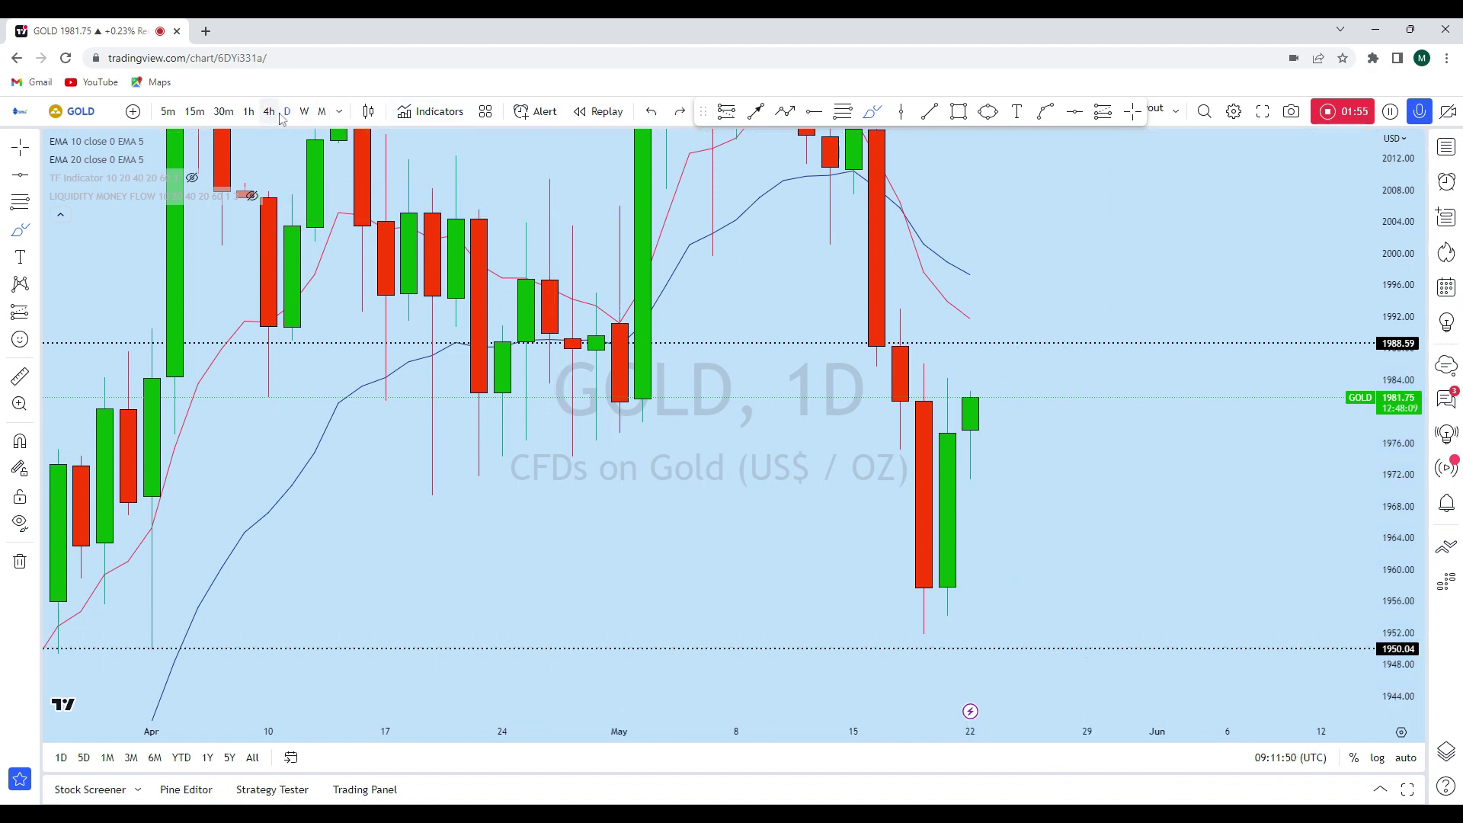
Switch the chart to the 4-hour timeframe and enlarge the latest candles below the 1988.59 line.
{"action": "left_click", "coordinate": [271, 112]}
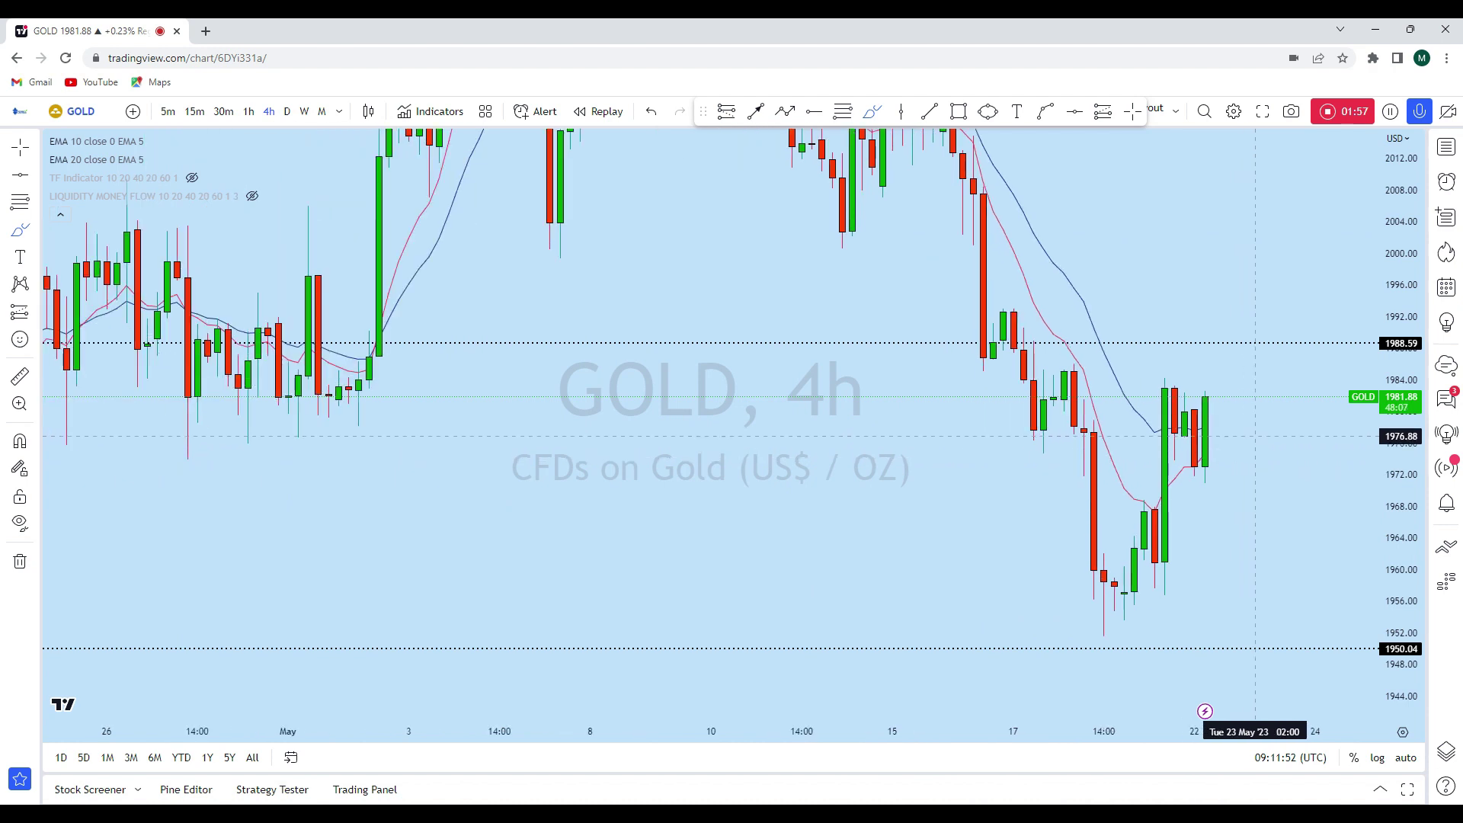
{"action": "scroll", "coordinate": [1123, 477], "scroll_direction": "up", "scroll_amount": 3}
{"action": "scroll", "coordinate": [1123, 386], "scroll_direction": "up", "scroll_amount": 3}
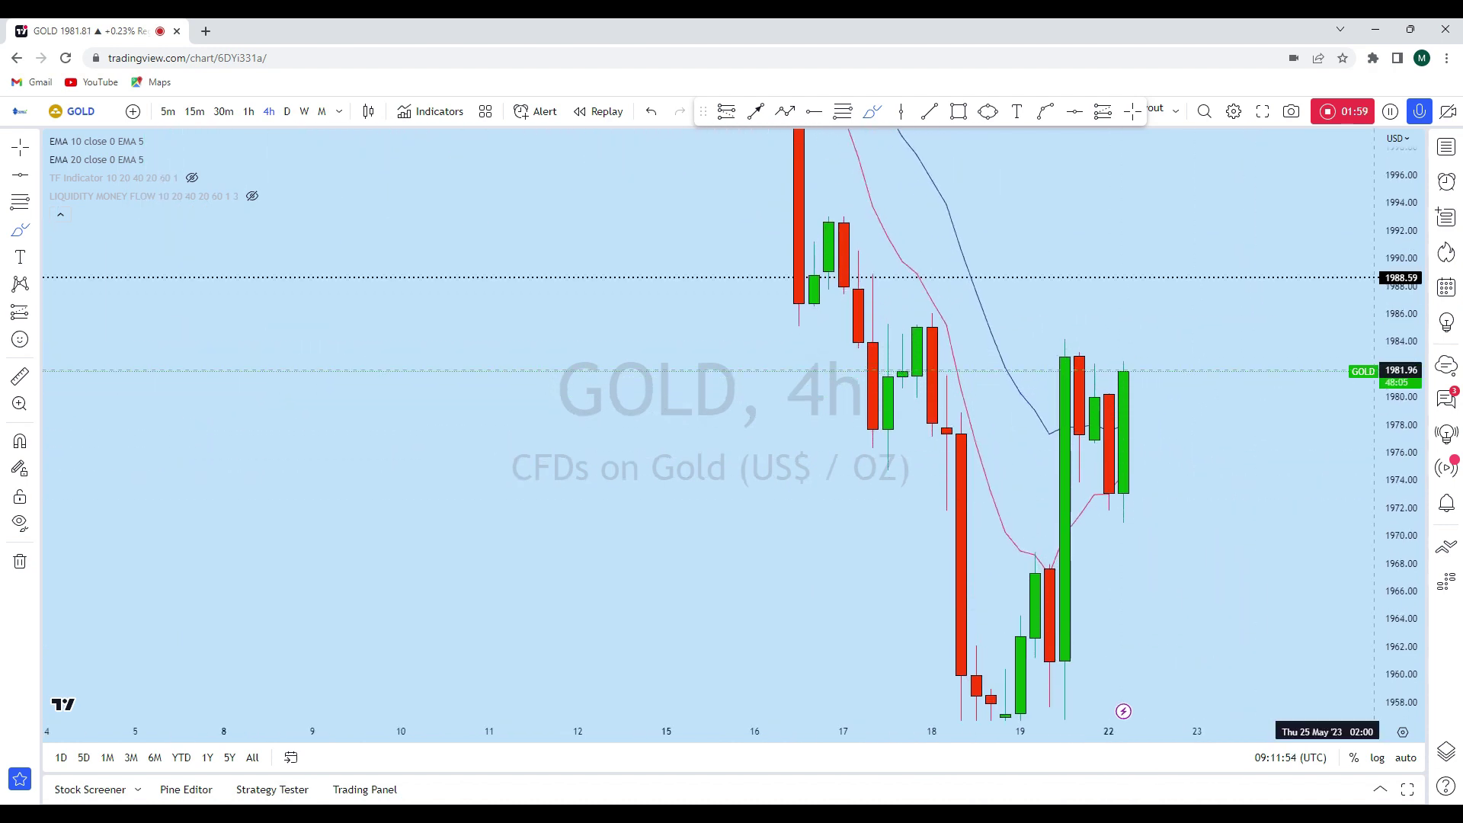
Brush around the latest 4-hour highs and trace a path up past the 1988.59 line, and undo it.
{"action": "mouse_move", "coordinate": [1050, 356]}
{"action": "left_mouse_down"}
{"action": "mouse_move", "coordinate": [1034, 357]}
{"action": "mouse_move", "coordinate": [1052, 526]}
{"action": "mouse_move", "coordinate": [1070, 429]}
{"action": "left_mouse_up"}
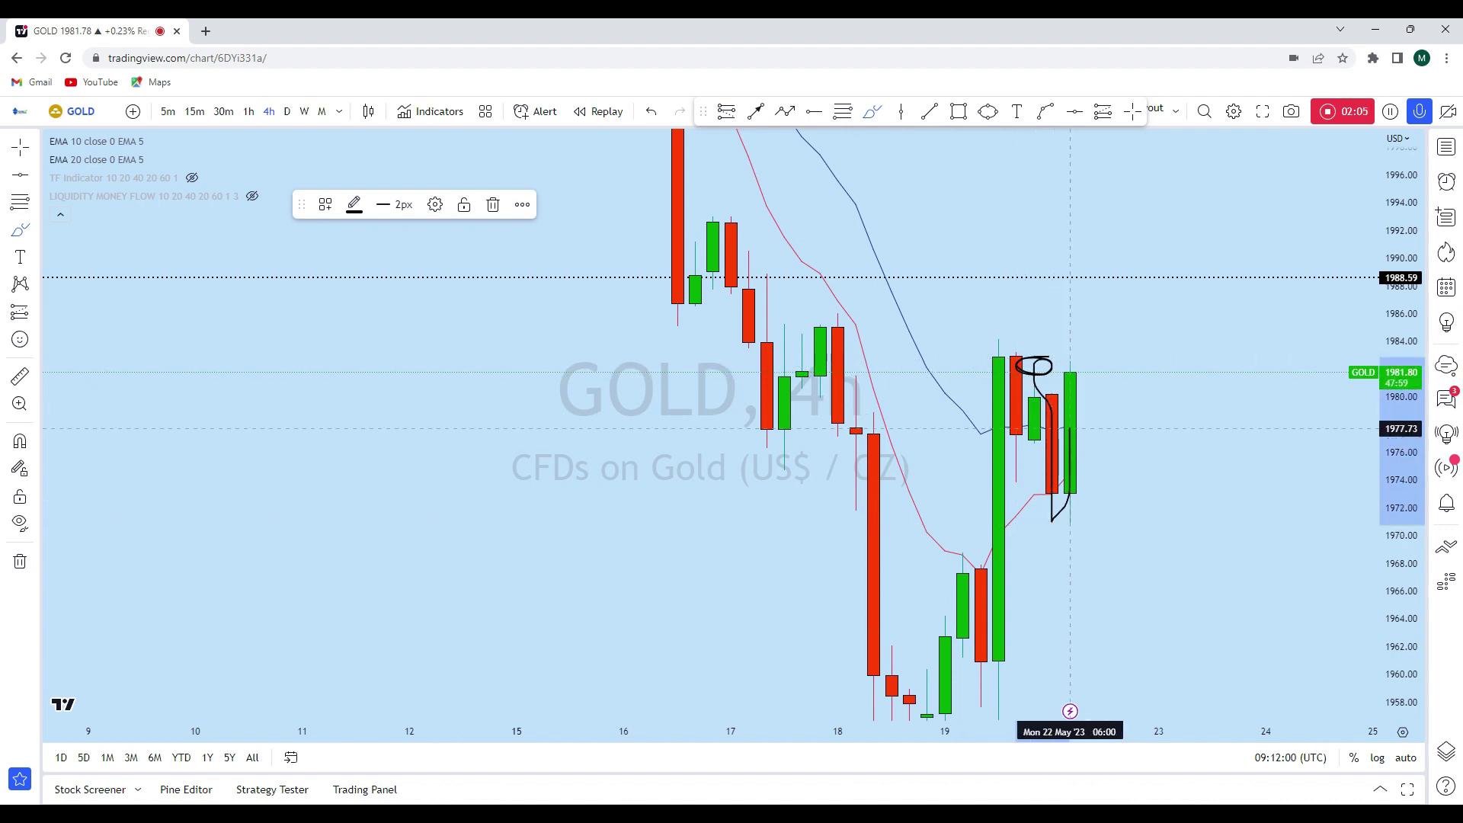
{"action": "left_click_drag", "start_coordinate": [1087, 276], "coordinate": [1087, 261]}
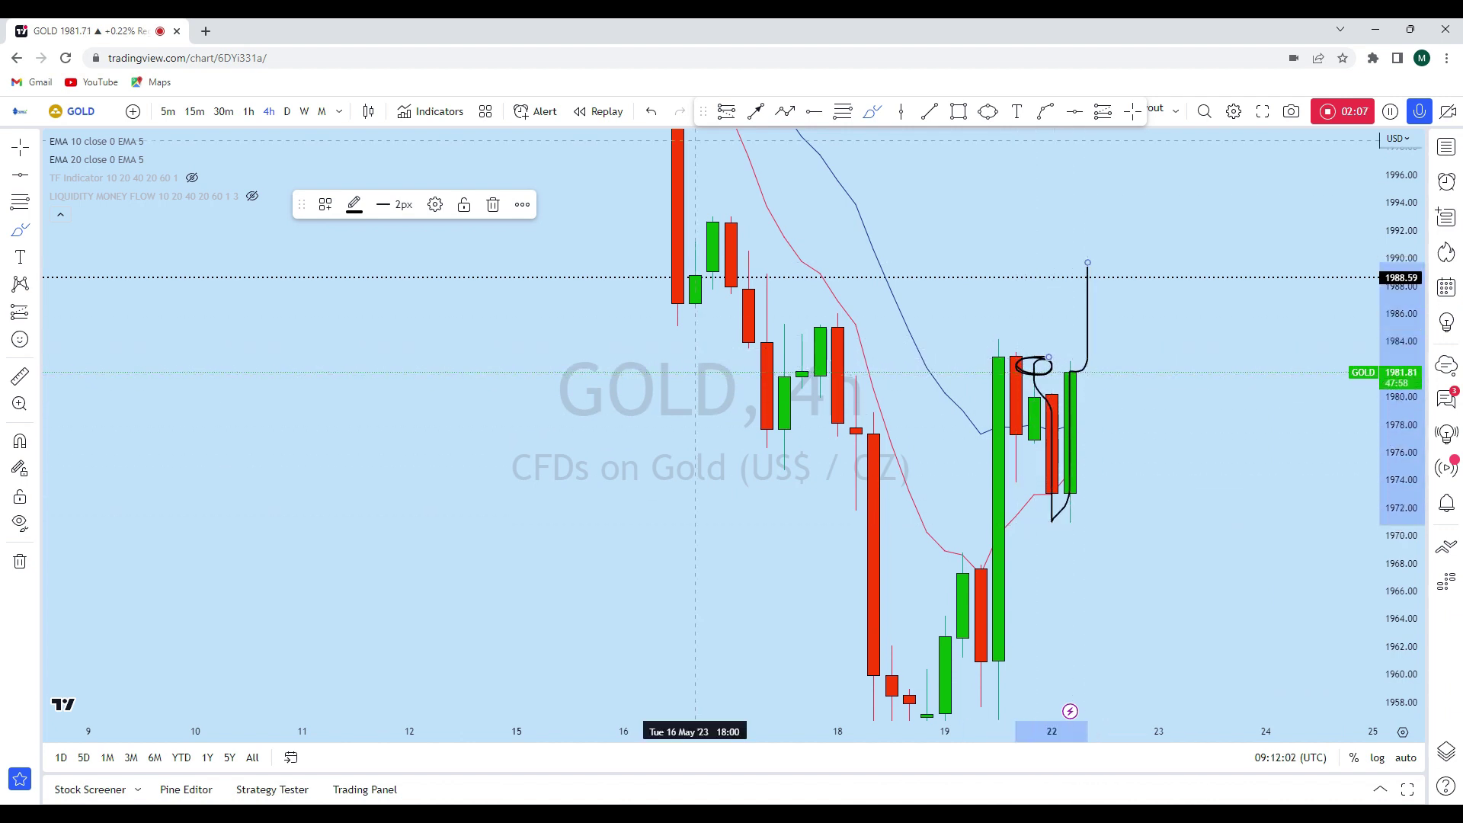
{"action": "left_click", "coordinate": [651, 111]}
Circle the 18 May swing high just below the 1988.59 line with the brush and undo it.
{"action": "scroll", "coordinate": [972, 275], "scroll_direction": "down", "scroll_amount": 1}
{"action": "scroll", "coordinate": [972, 275], "scroll_direction": "up", "scroll_amount": 1}
{"action": "left_click_drag", "start_coordinate": [770, 313], "coordinate": [809, 309]}
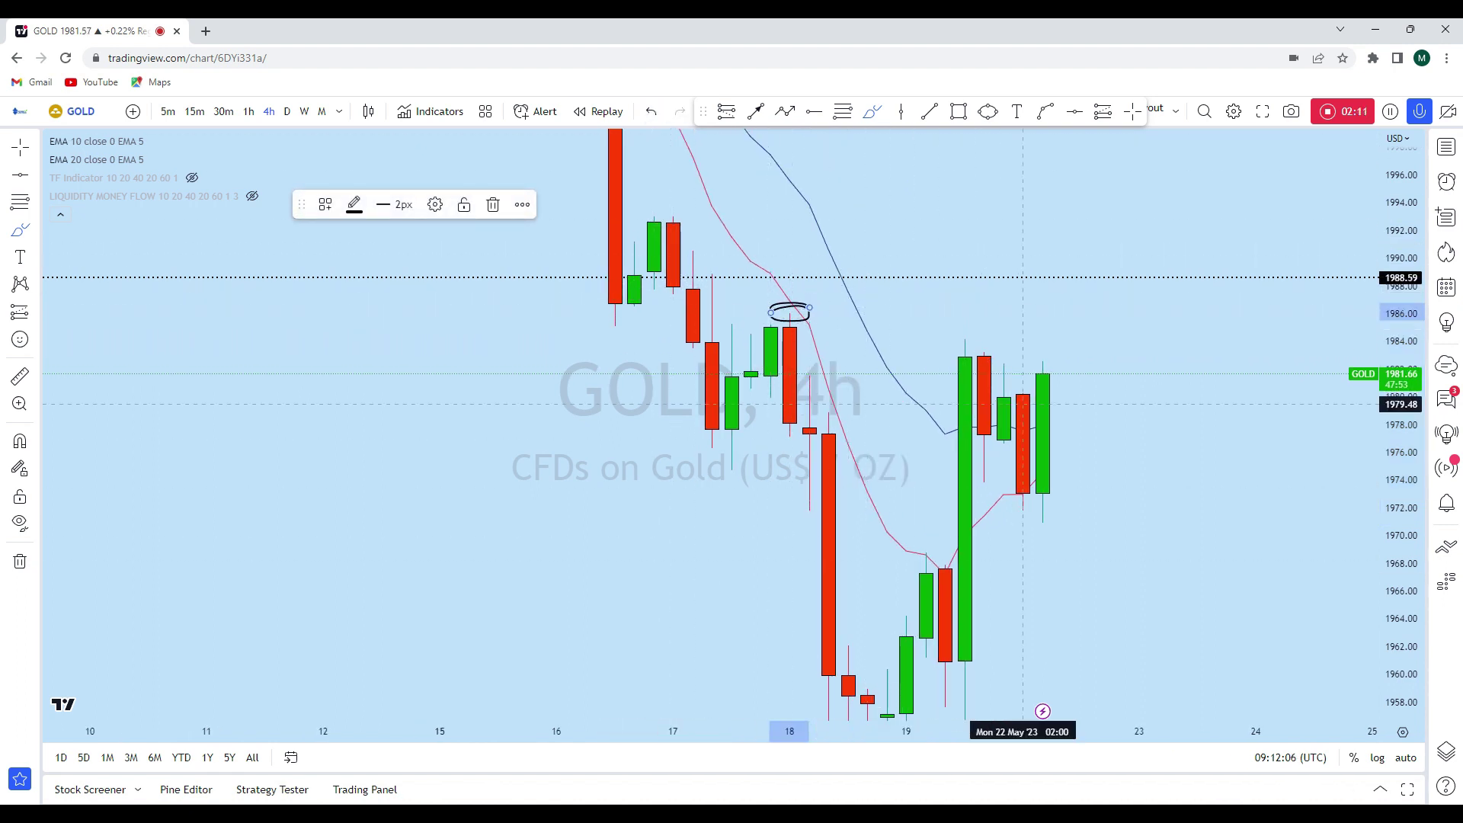
{"action": "left_click_drag", "start_coordinate": [1400, 379], "coordinate": [1401, 461]}
{"action": "left_click", "coordinate": [652, 111]}
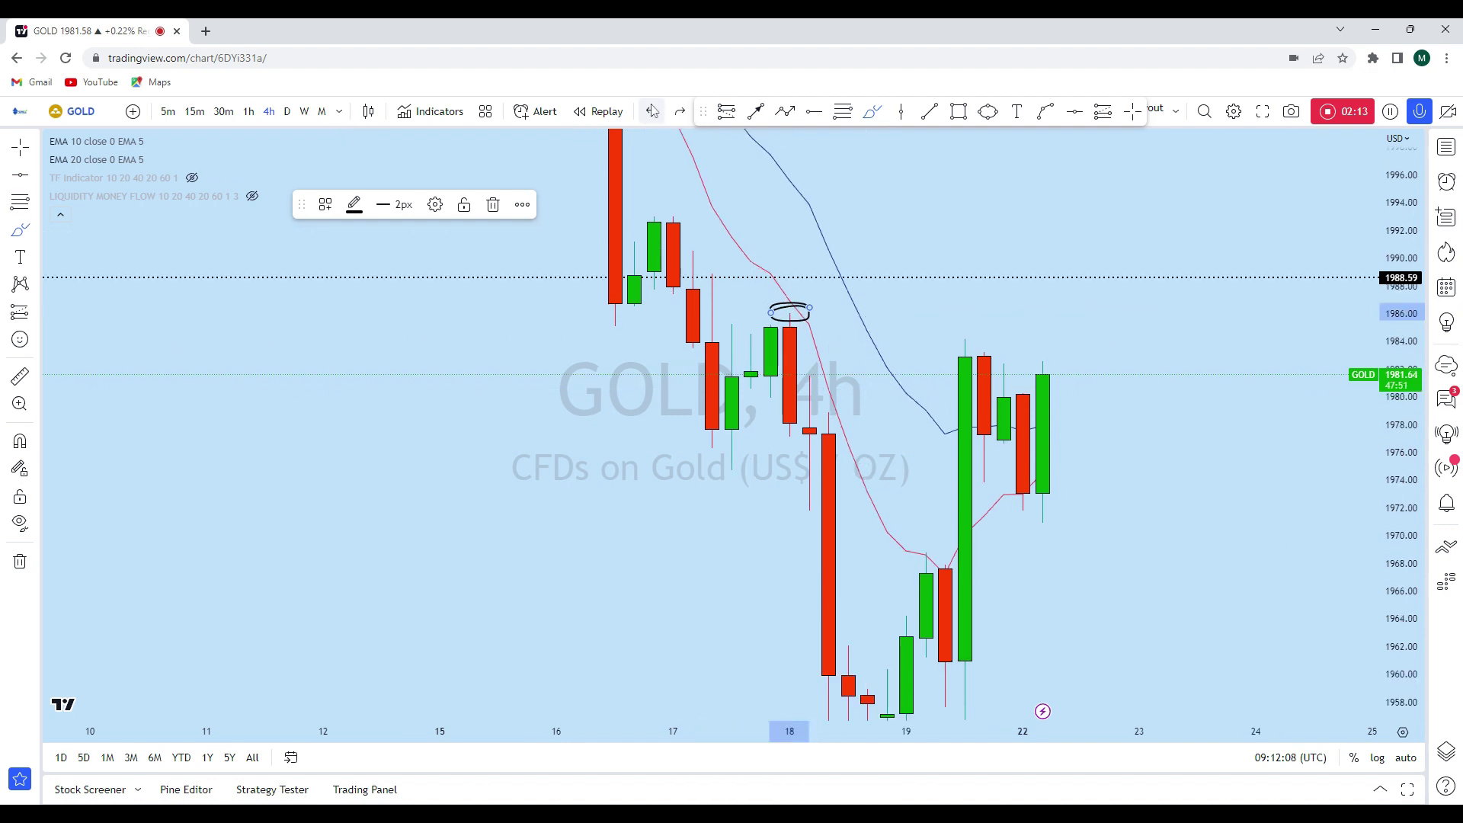
{"action": "left_click", "coordinate": [651, 112]}
Place a horizontal line at 1986.08 on the 18 May swing high.
{"action": "left_click", "coordinate": [1071, 119]}
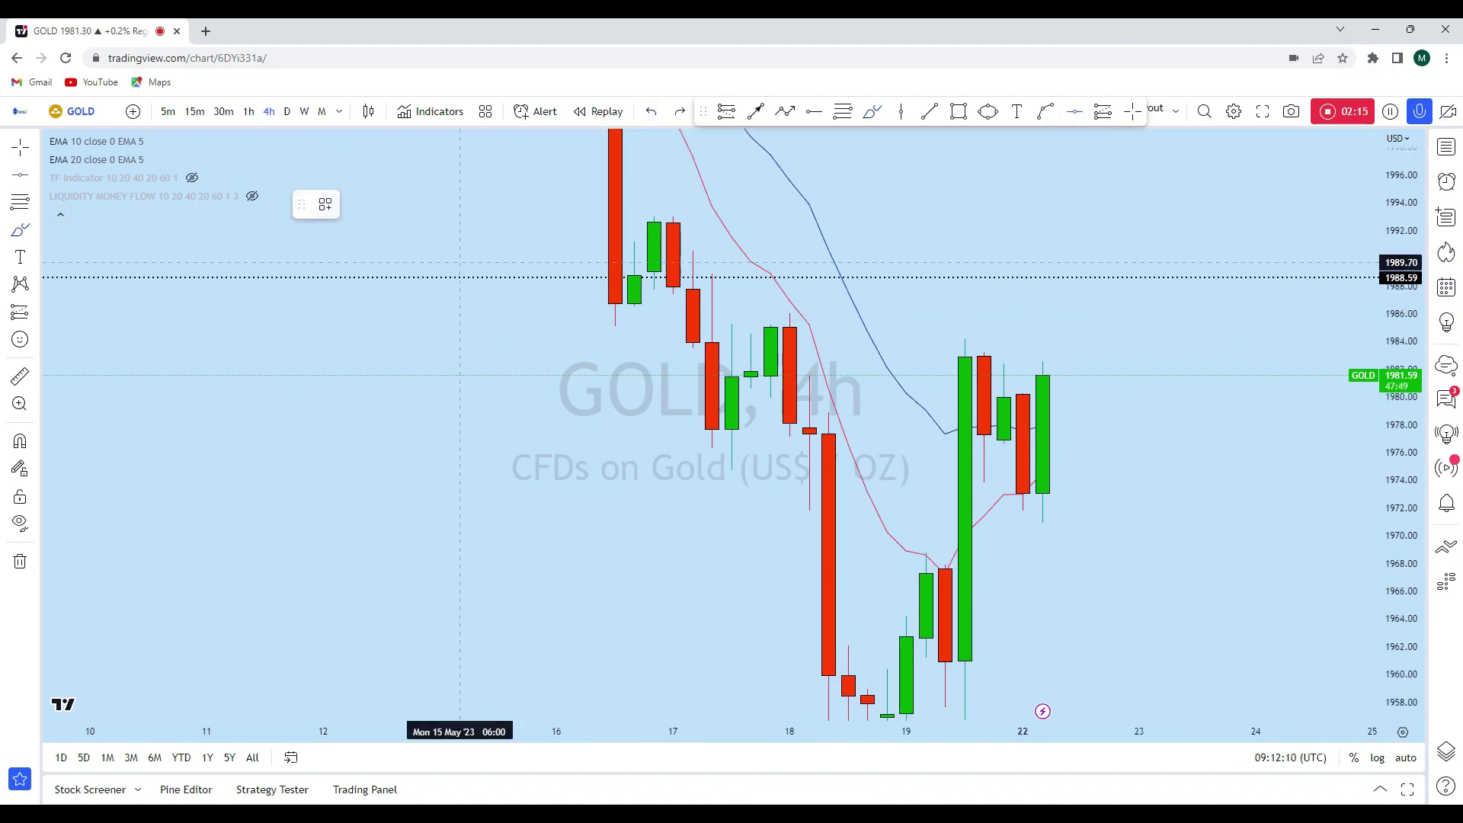
{"action": "left_click", "coordinate": [402, 311]}
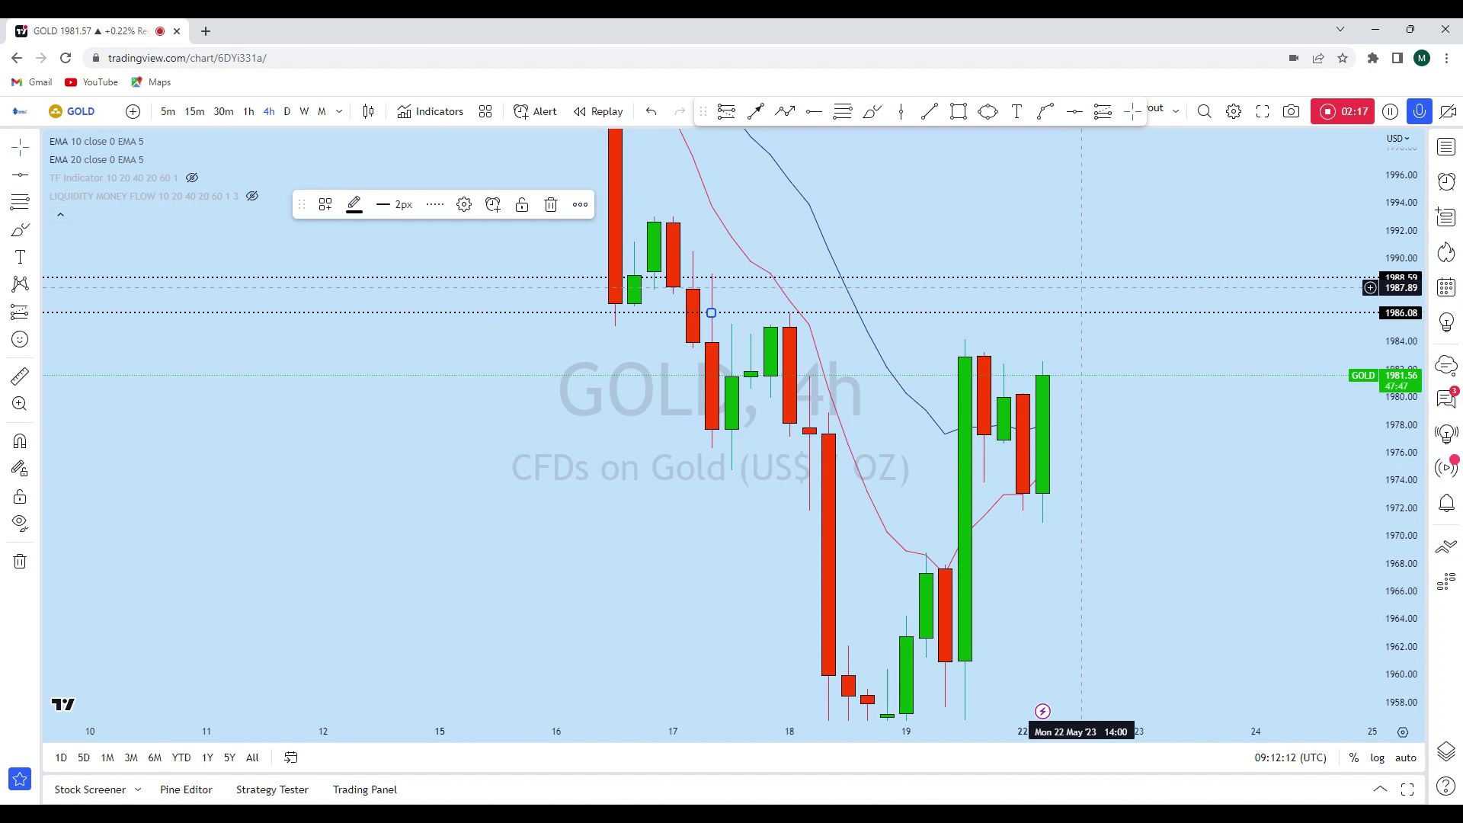
{"action": "left_click_drag", "start_coordinate": [1078, 366], "coordinate": [983, 366]}
Brush a projected price path from between the 1988.59 and 1986.08 lines down below the latest candles and undo it.
{"action": "left_click", "coordinate": [874, 114]}
{"action": "mouse_move", "coordinate": [930, 287]}
{"action": "left_mouse_down"}
{"action": "mouse_move", "coordinate": [964, 291]}
{"action": "mouse_move", "coordinate": [999, 438]}
{"action": "mouse_move", "coordinate": [1081, 610]}
{"action": "mouse_move", "coordinate": [1113, 608]}
{"action": "mouse_move", "coordinate": [1159, 677]}
{"action": "left_mouse_up"}
{"action": "key", "text": "ctrl+z"}
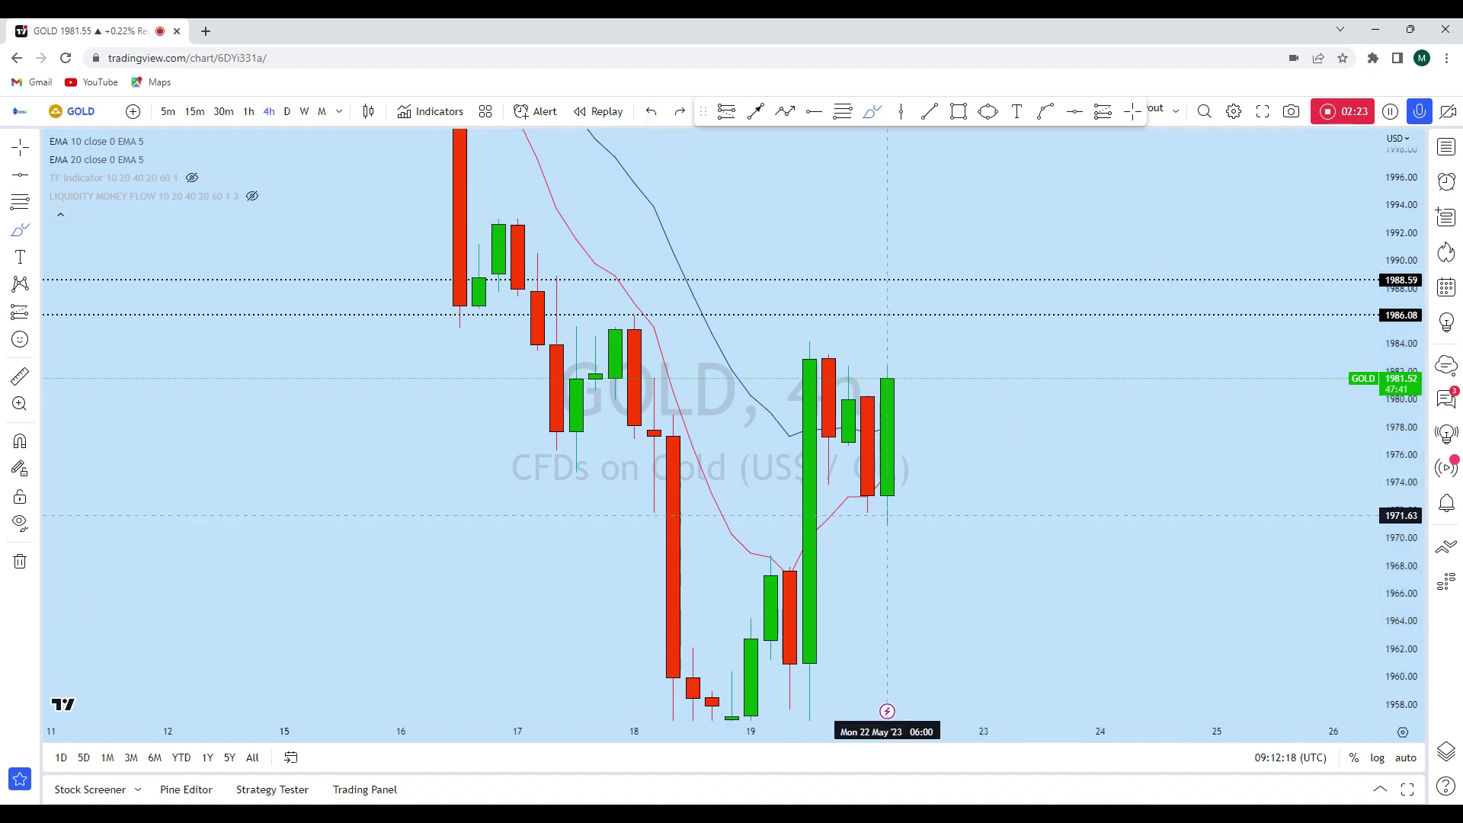
Switch the chart to the 15-minute timeframe and enlarge the latest candles below the 1986.08 line.
{"action": "left_click", "coordinate": [195, 112]}
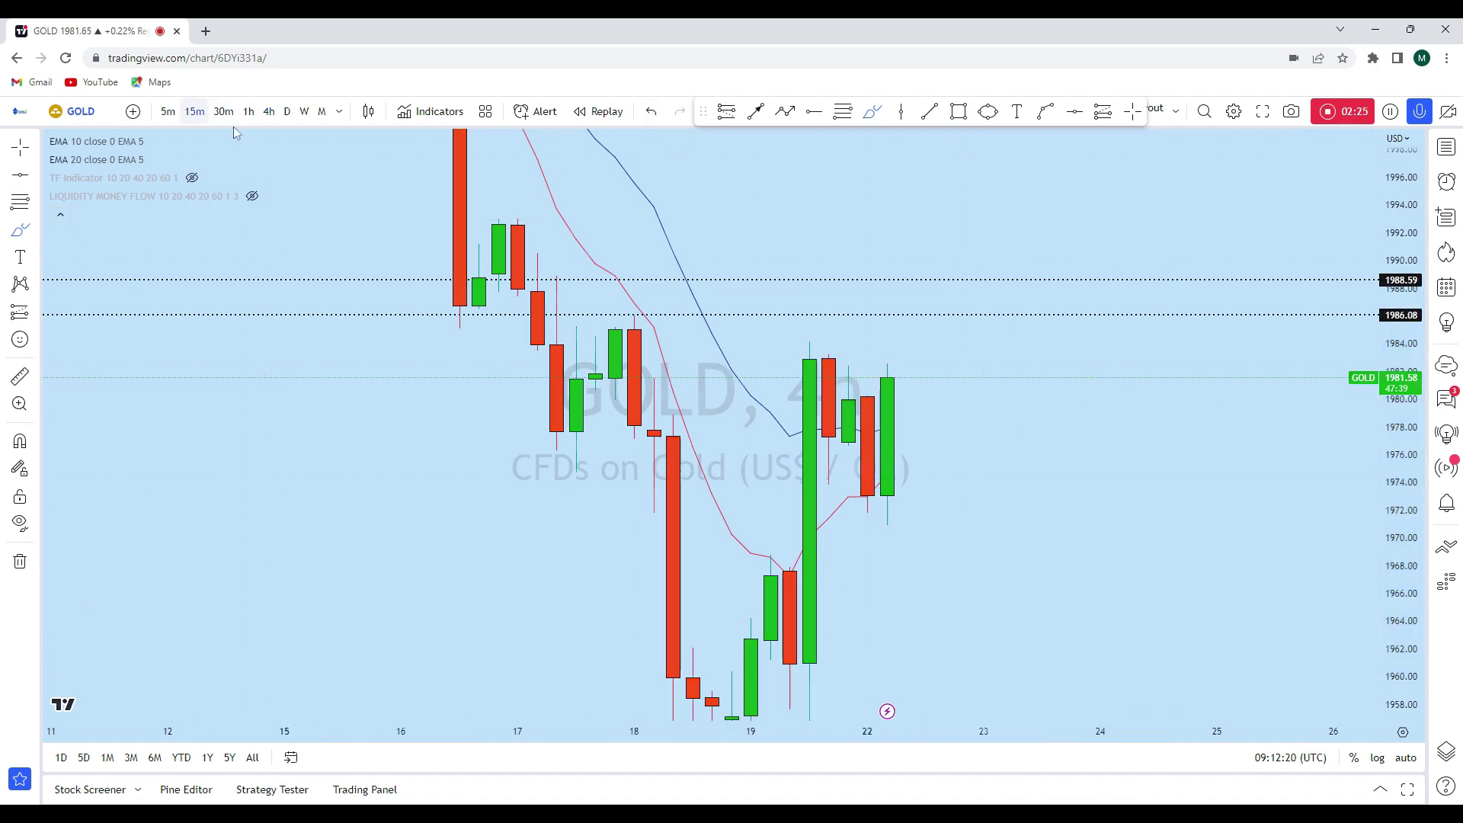
{"action": "left_click_drag", "start_coordinate": [1401, 678], "coordinate": [1401, 327]}
{"action": "scroll", "coordinate": [1185, 327], "scroll_direction": "up", "scroll_amount": 4}
{"action": "scroll", "coordinate": [1088, 475], "scroll_direction": "down", "scroll_amount": 3}
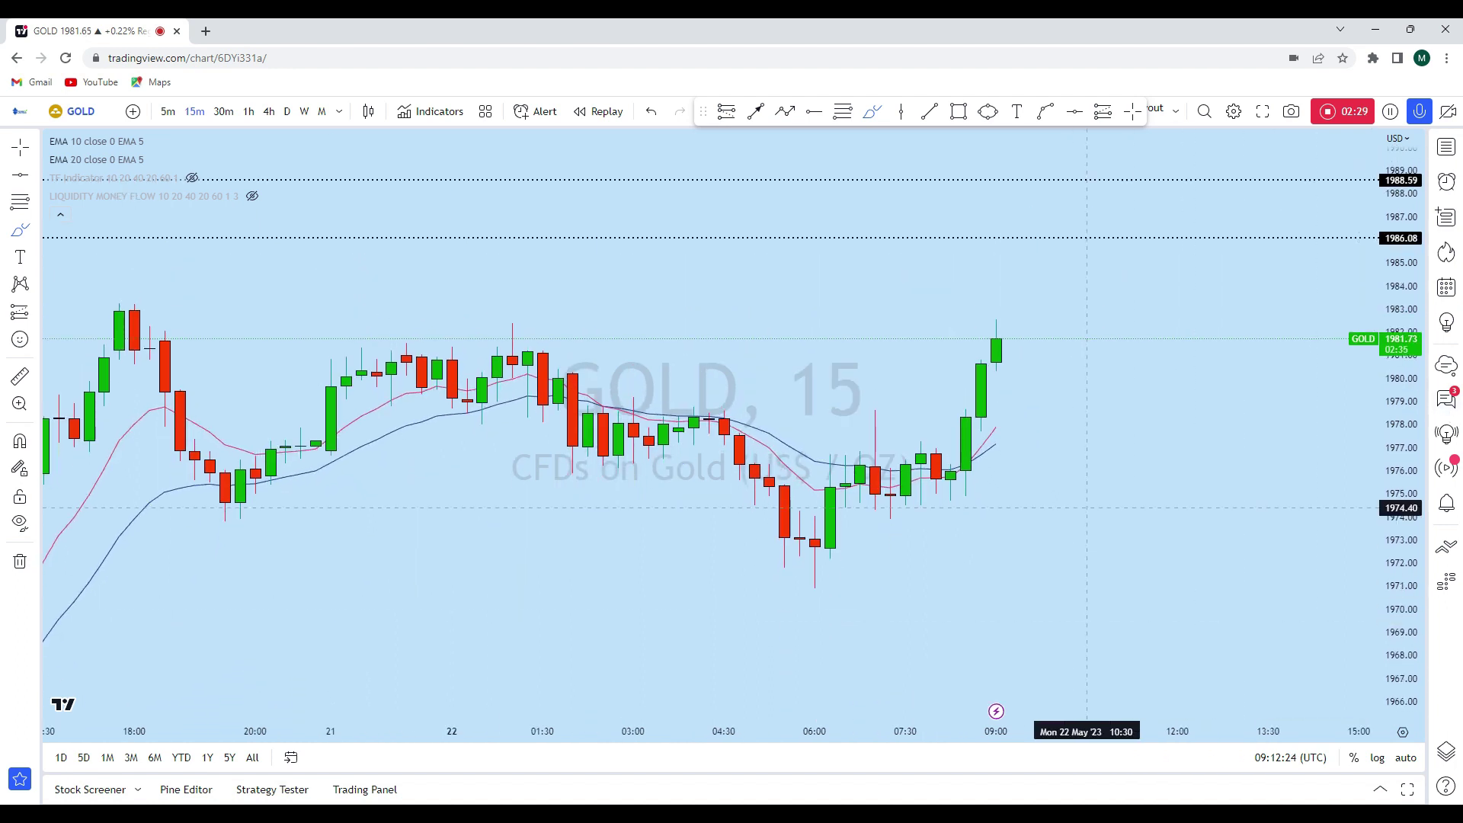
{"action": "scroll", "coordinate": [1124, 388], "scroll_direction": "up", "scroll_amount": 2}
{"action": "scroll", "coordinate": [960, 402], "scroll_direction": "down", "scroll_amount": 6}
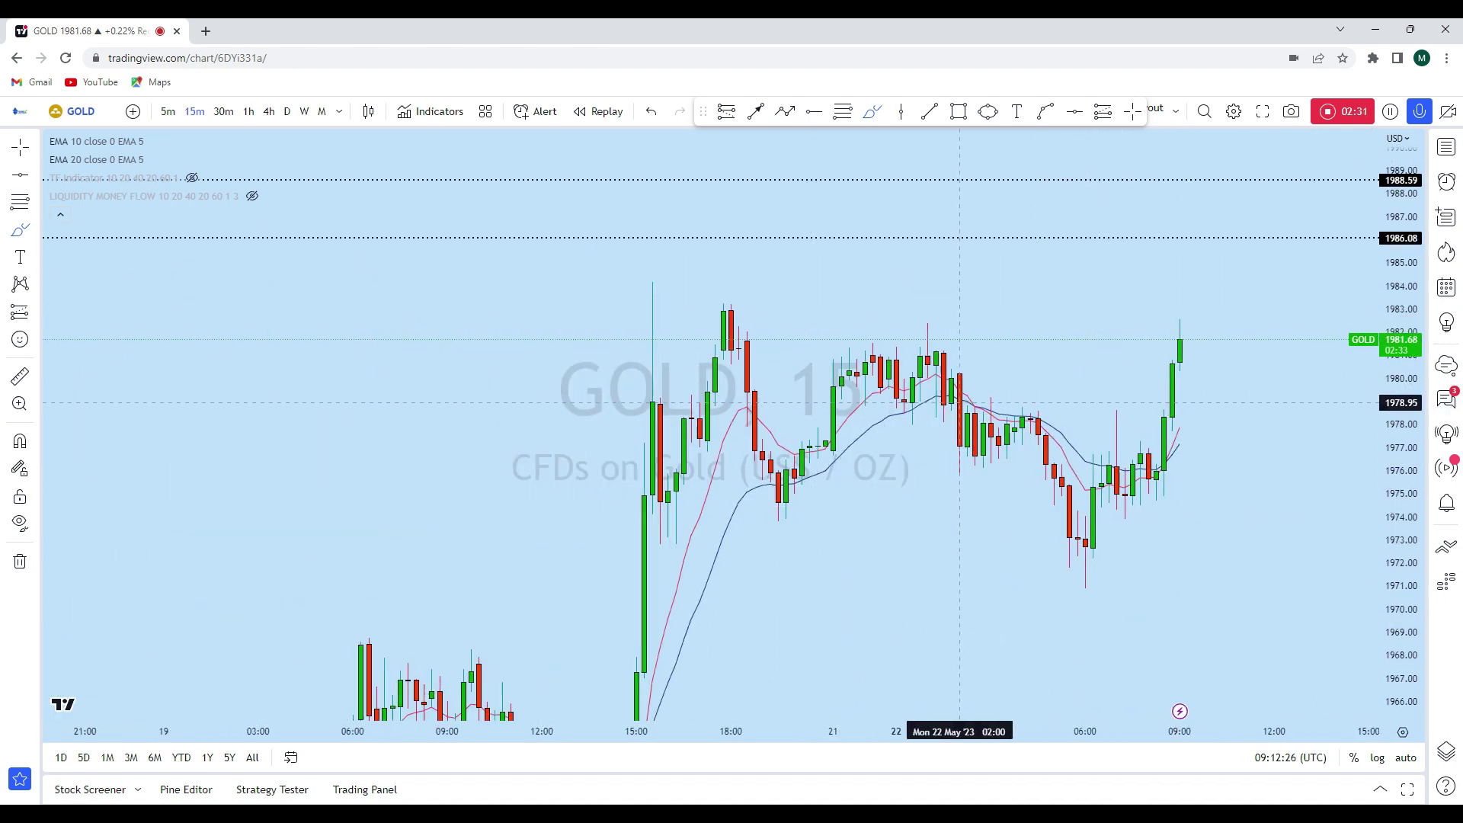
{"action": "scroll", "coordinate": [1019, 339], "scroll_direction": "up", "scroll_amount": 3}
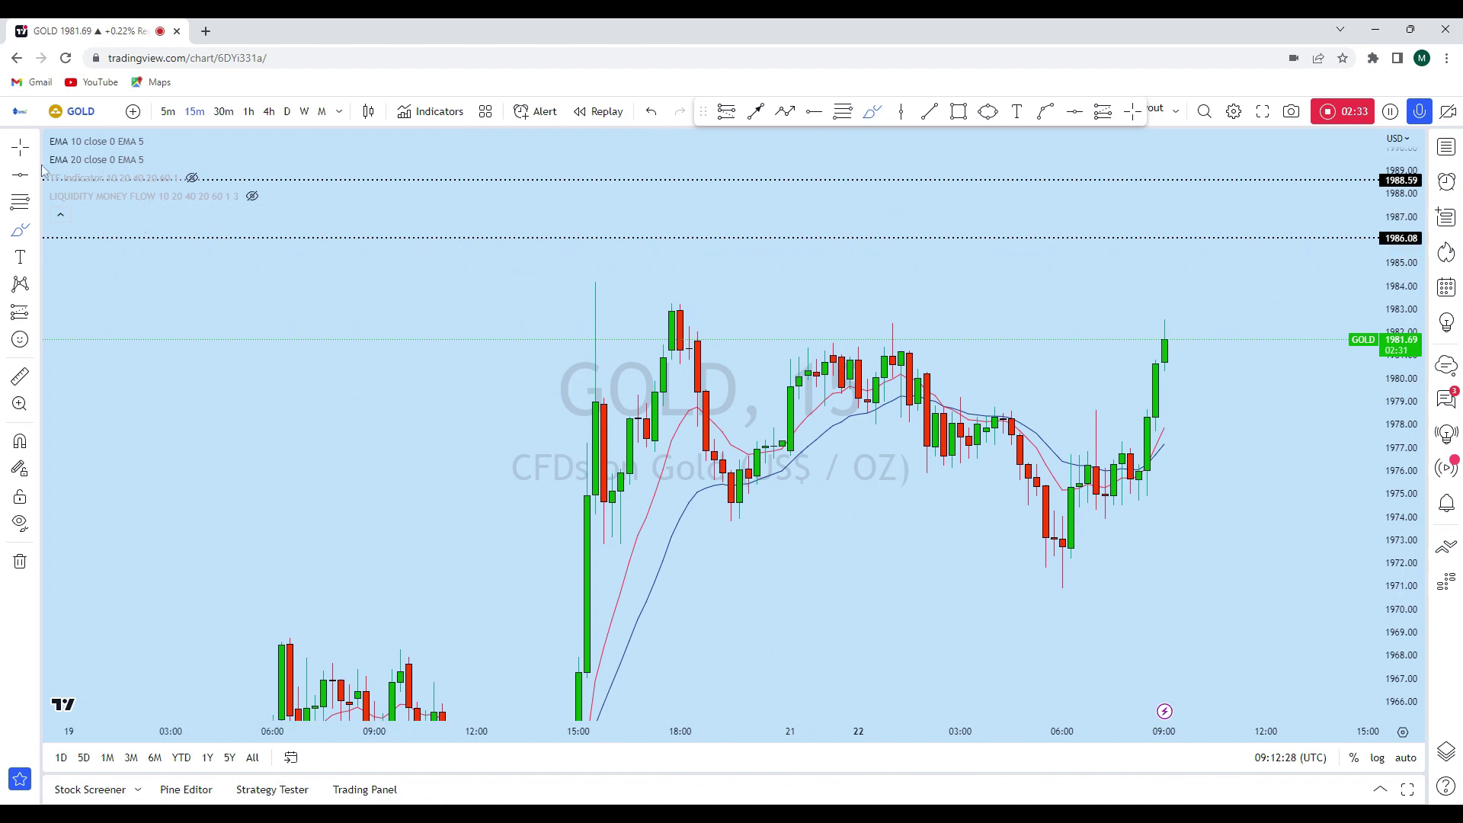
{"action": "left_click_drag", "start_coordinate": [1249, 287], "coordinate": [1104, 327]}
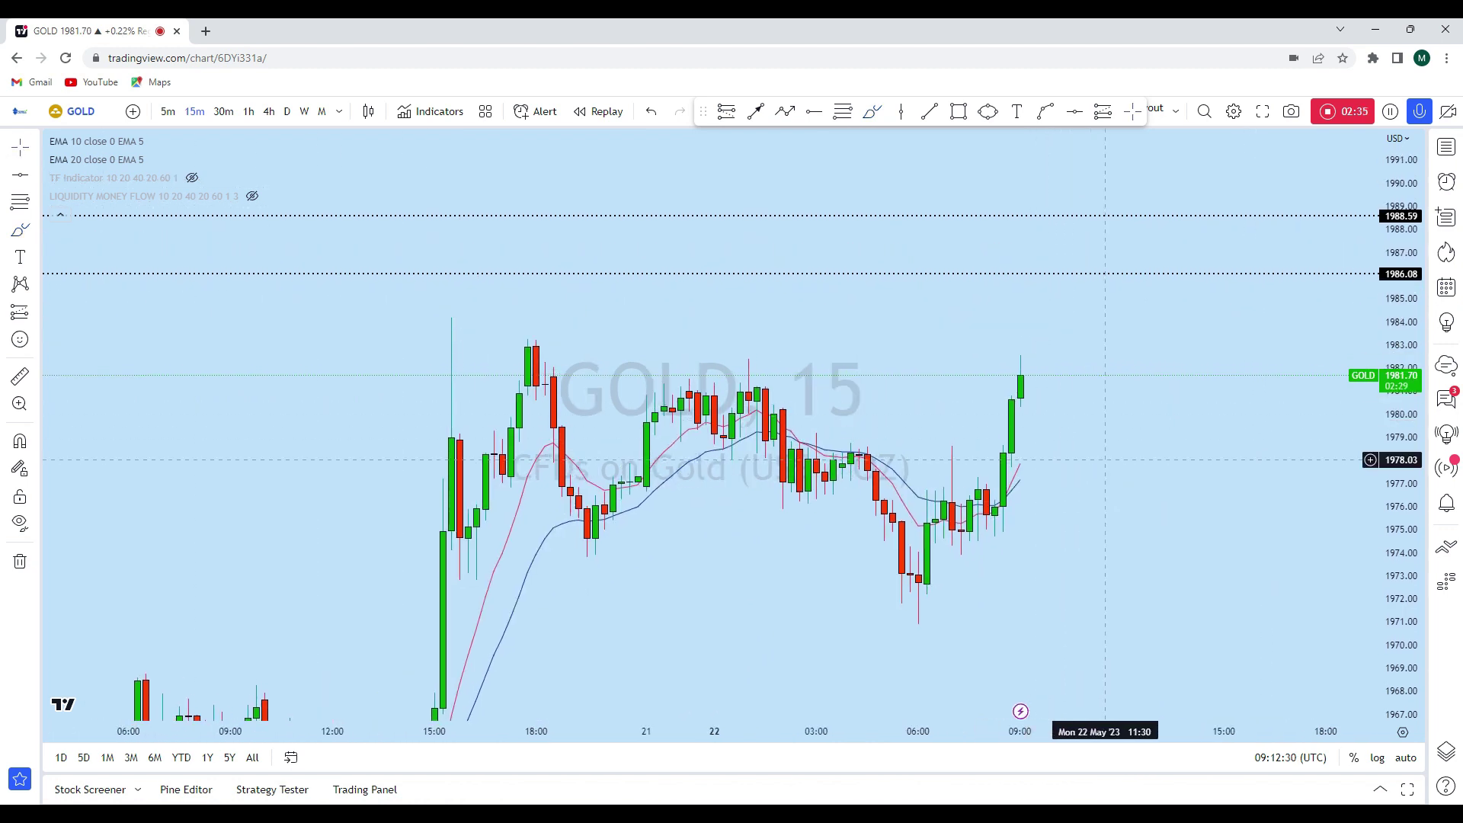
{"action": "left_click_drag", "start_coordinate": [1400, 547], "coordinate": [1400, 305]}
{"action": "scroll", "coordinate": [1292, 381], "scroll_direction": "up", "scroll_amount": 2}
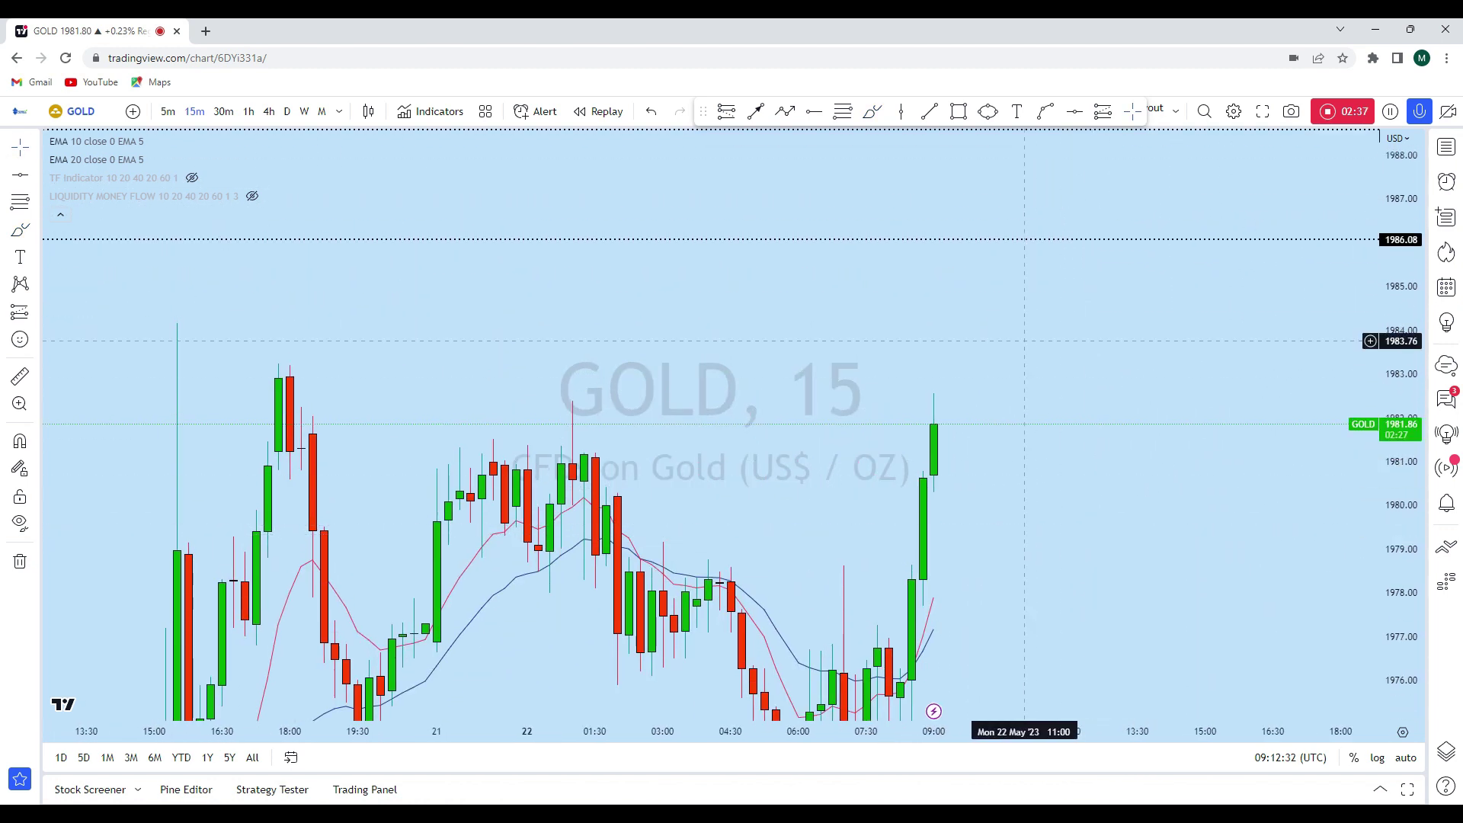
Draw an arrow-tipped path from the current candle down to about 1978.6, with a small pause there, and up to the 1986.08 line.
{"action": "left_click", "coordinate": [785, 111]}
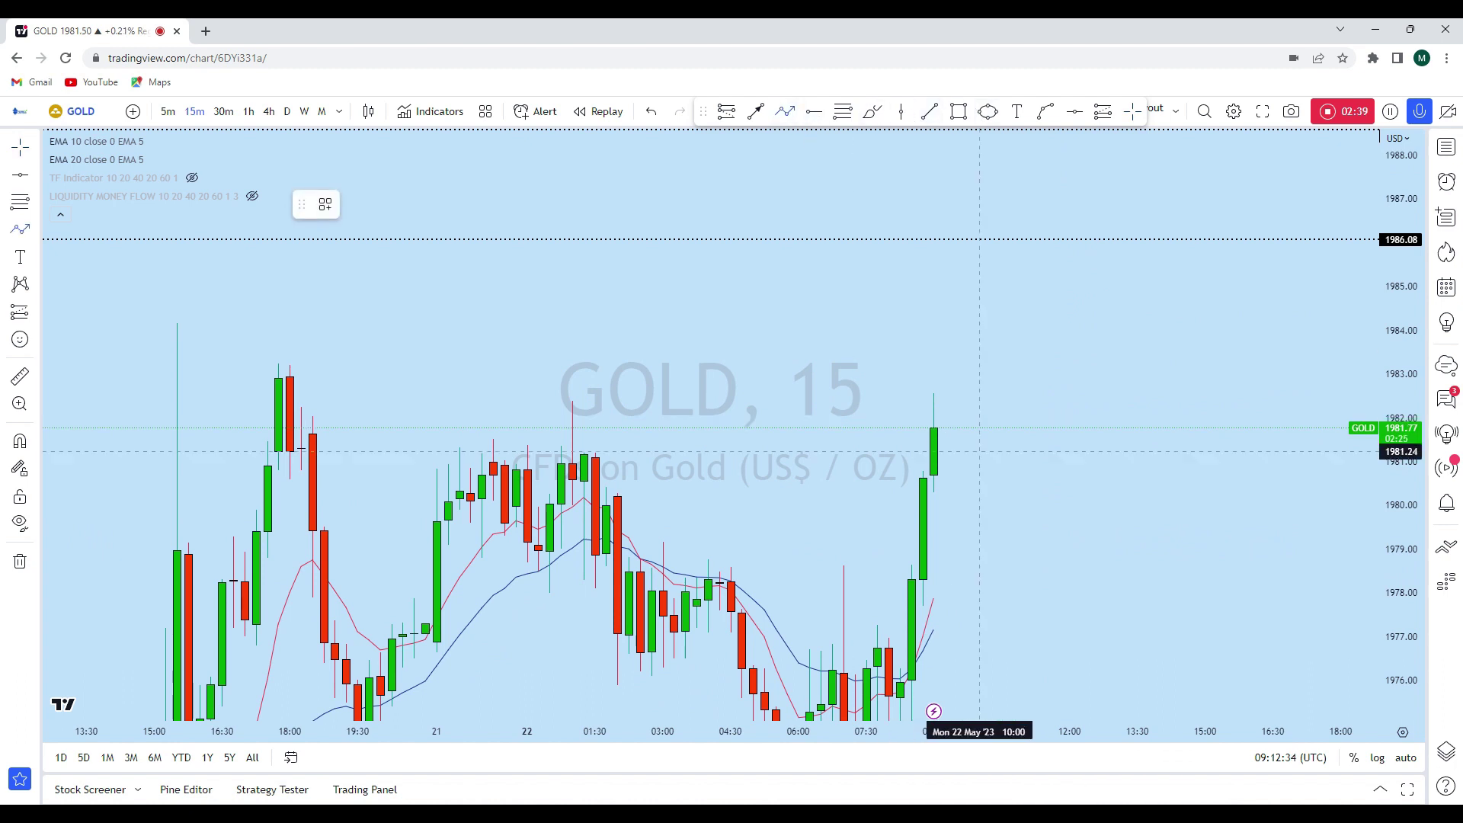
{"action": "left_click", "coordinate": [945, 430]}
{"action": "left_click", "coordinate": [979, 559]}
{"action": "left_click", "coordinate": [1024, 549]}
{"action": "left_click", "coordinate": [1035, 564]}
{"action": "left_click", "coordinate": [1137, 241]}
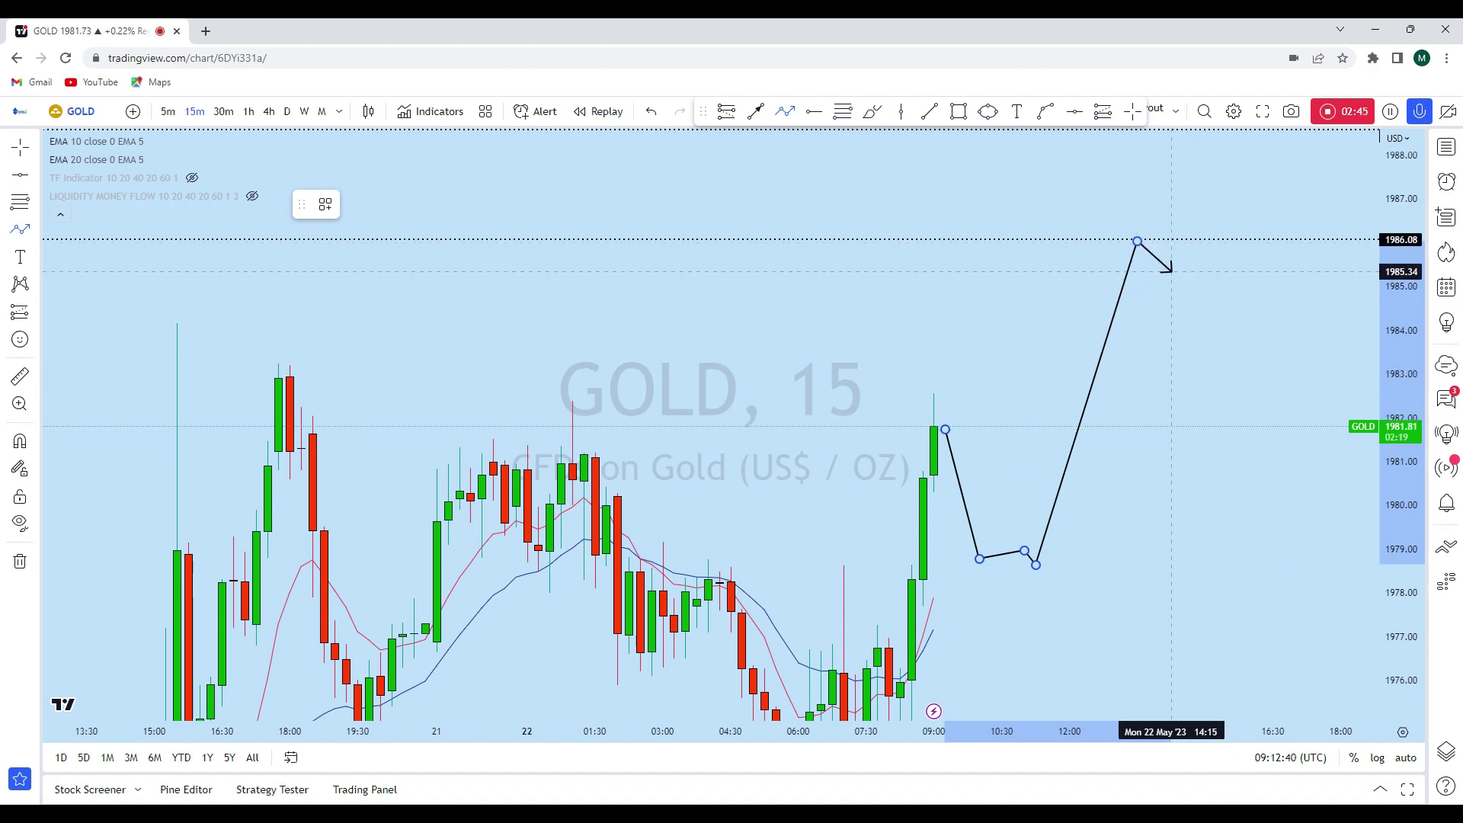
{"action": "key", "text": "Escape"}
{"action": "scroll", "coordinate": [1172, 272], "scroll_direction": "down", "scroll_amount": 2}
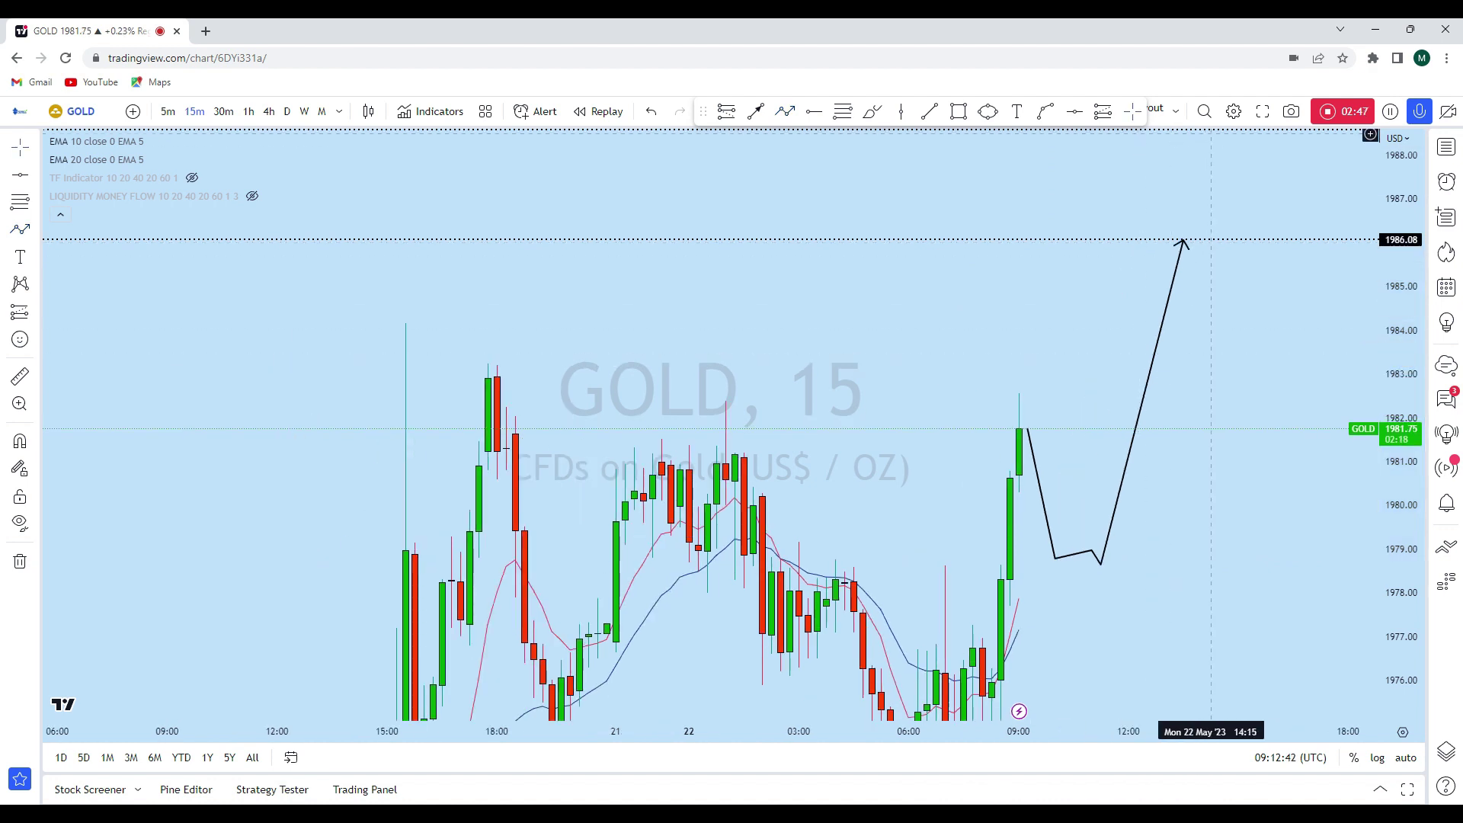
Place a horizontal line at 1978.59 where the projected path bottoms out.
{"action": "left_click", "coordinate": [1074, 112]}
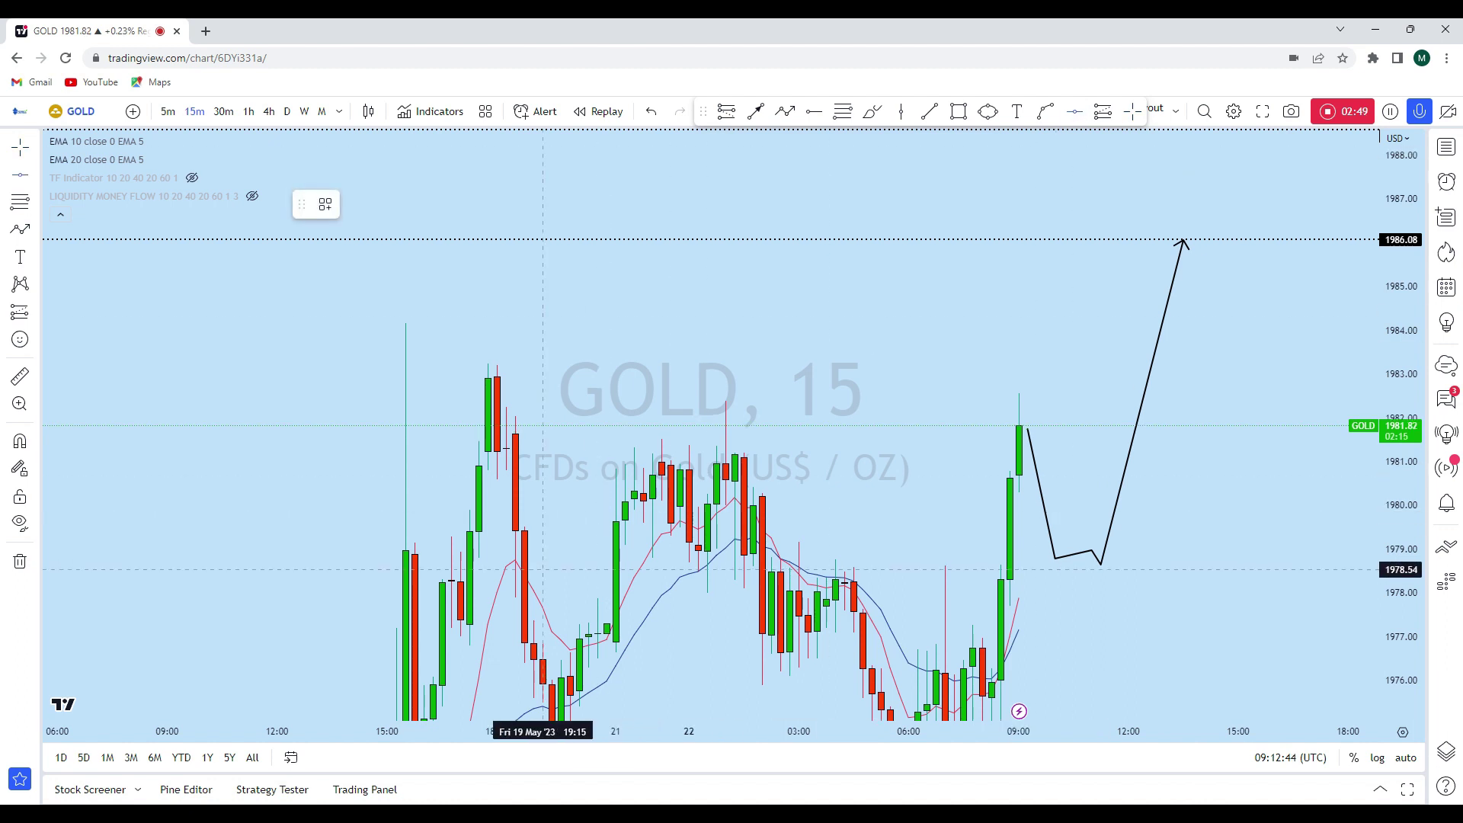
{"action": "left_click", "coordinate": [711, 567]}
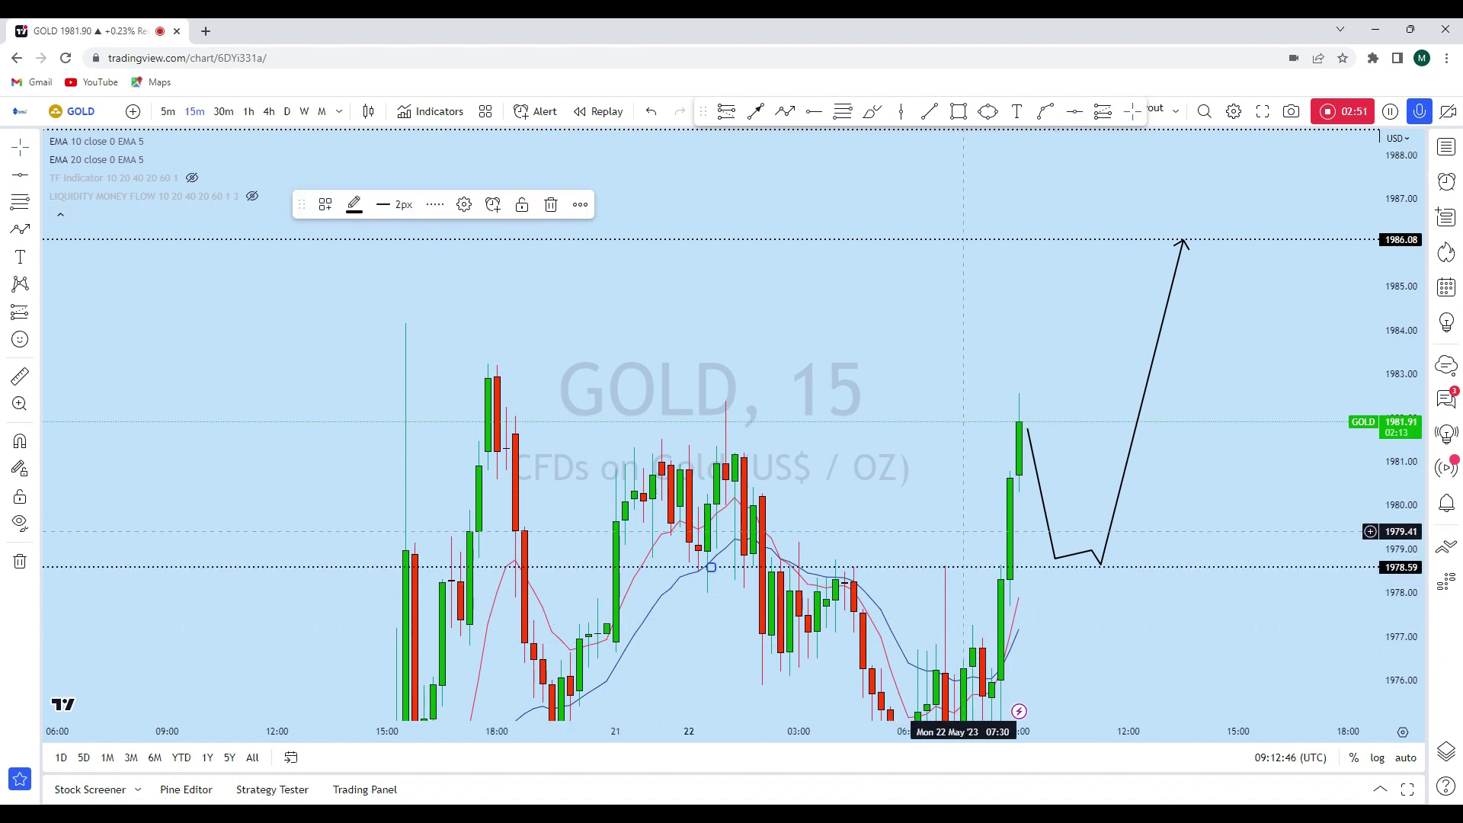
{"action": "left_click_drag", "start_coordinate": [963, 531], "coordinate": [945, 424]}
{"action": "left_click_drag", "start_coordinate": [1094, 539], "coordinate": [1072, 561]}
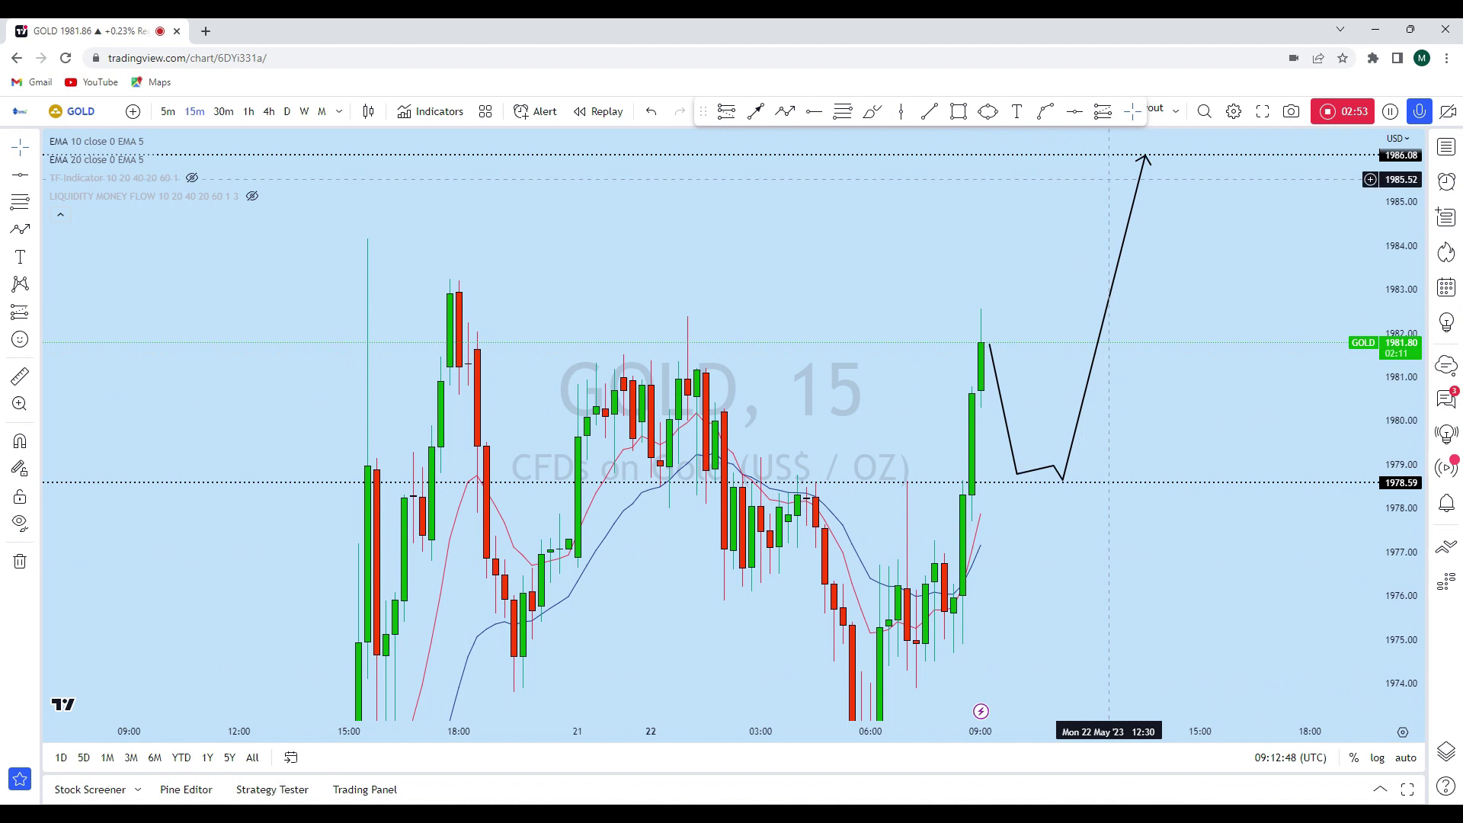
Draw a small ellipse around the projected path's turning area at the 1978.59 line.
{"action": "left_click", "coordinate": [988, 111]}
{"action": "left_click", "coordinate": [1008, 486]}
{"action": "left_click", "coordinate": [1054, 447]}
{"action": "left_click", "coordinate": [1073, 467]}
Draw a second small ellipse between the 1986.08 and 1988.59 lines, just beyond the projected path's arrowhead.
{"action": "left_click_drag", "start_coordinate": [1364, 322], "coordinate": [1294, 395]}
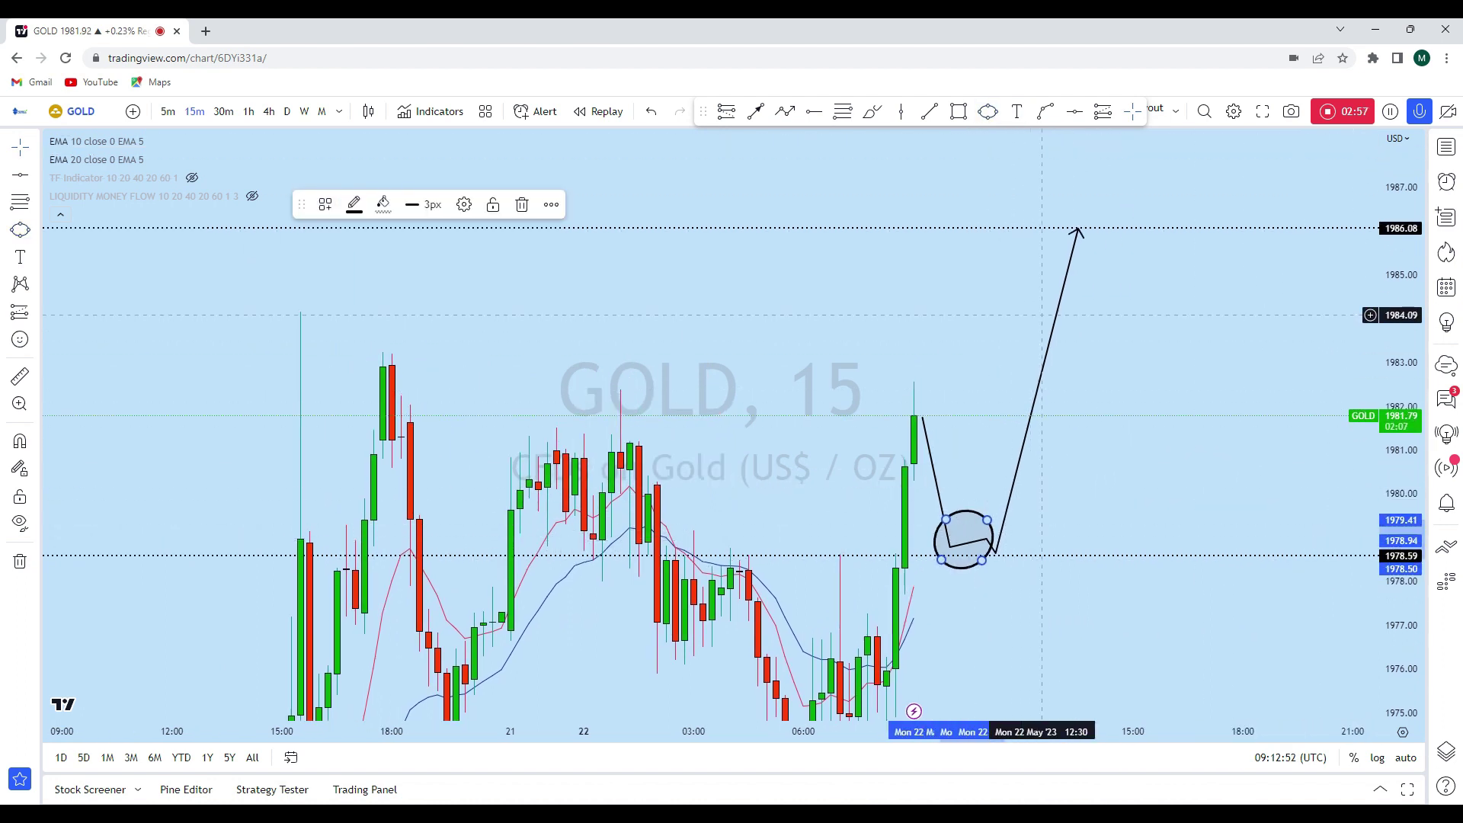
{"action": "left_click_drag", "start_coordinate": [1178, 322], "coordinate": [1077, 346]}
{"action": "scroll", "coordinate": [1116, 389], "scroll_direction": "down", "scroll_amount": 3}
{"action": "left_click_drag", "start_coordinate": [1222, 376], "coordinate": [1181, 411]}
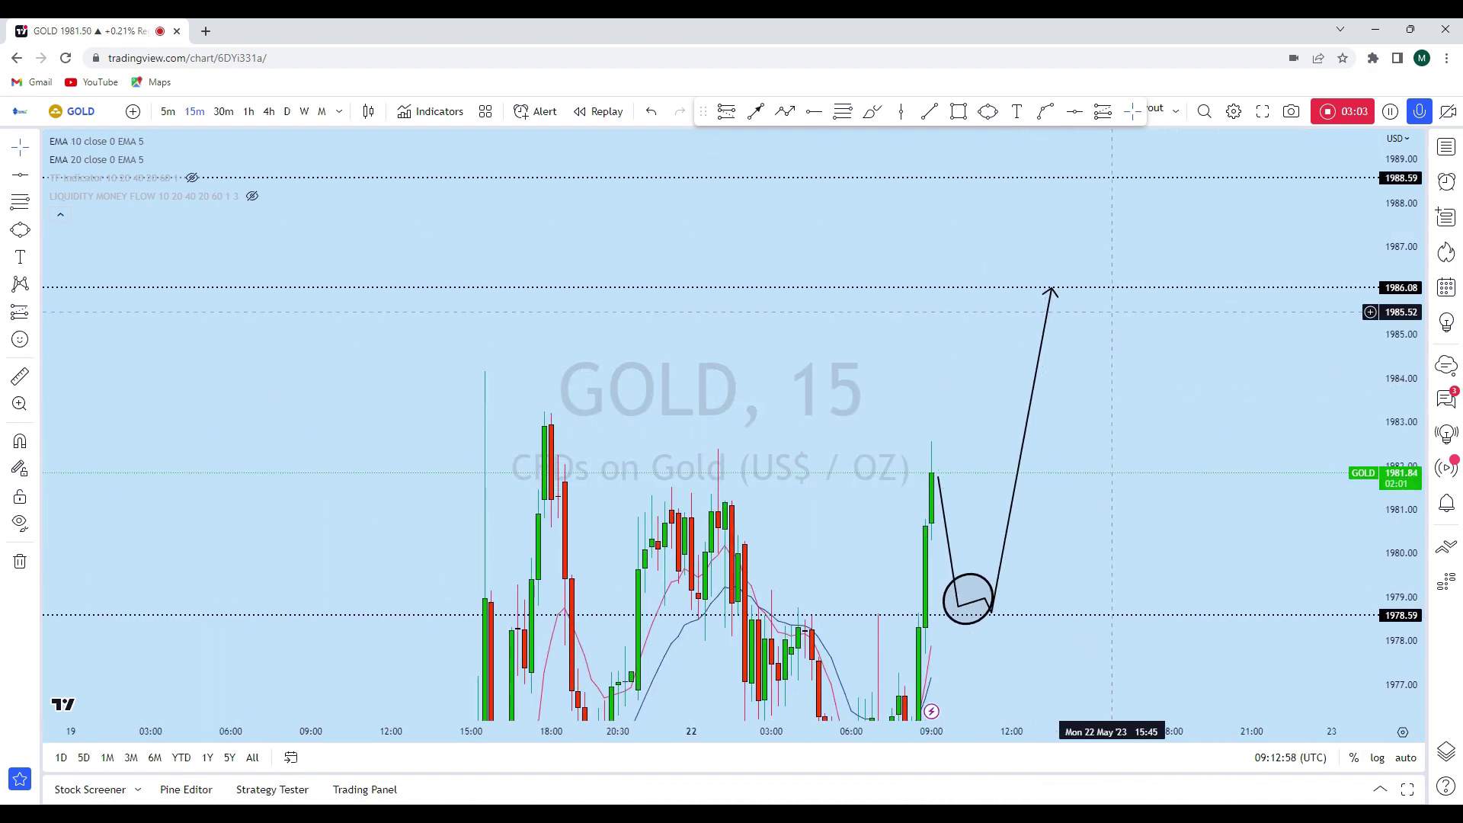
{"action": "left_click_drag", "start_coordinate": [1151, 312], "coordinate": [1092, 327]}
{"action": "left_click", "coordinate": [988, 111]}
{"action": "left_click", "coordinate": [1046, 285]}
{"action": "left_click", "coordinate": [1072, 242]}
Draw a straight arrow from the upper ellipse at 1987.29 down to 1978.71, just above the 1978.59 line.
{"action": "left_click_drag", "start_coordinate": [1255, 260], "coordinate": [1120, 229]}
{"action": "left_click", "coordinate": [755, 111]}
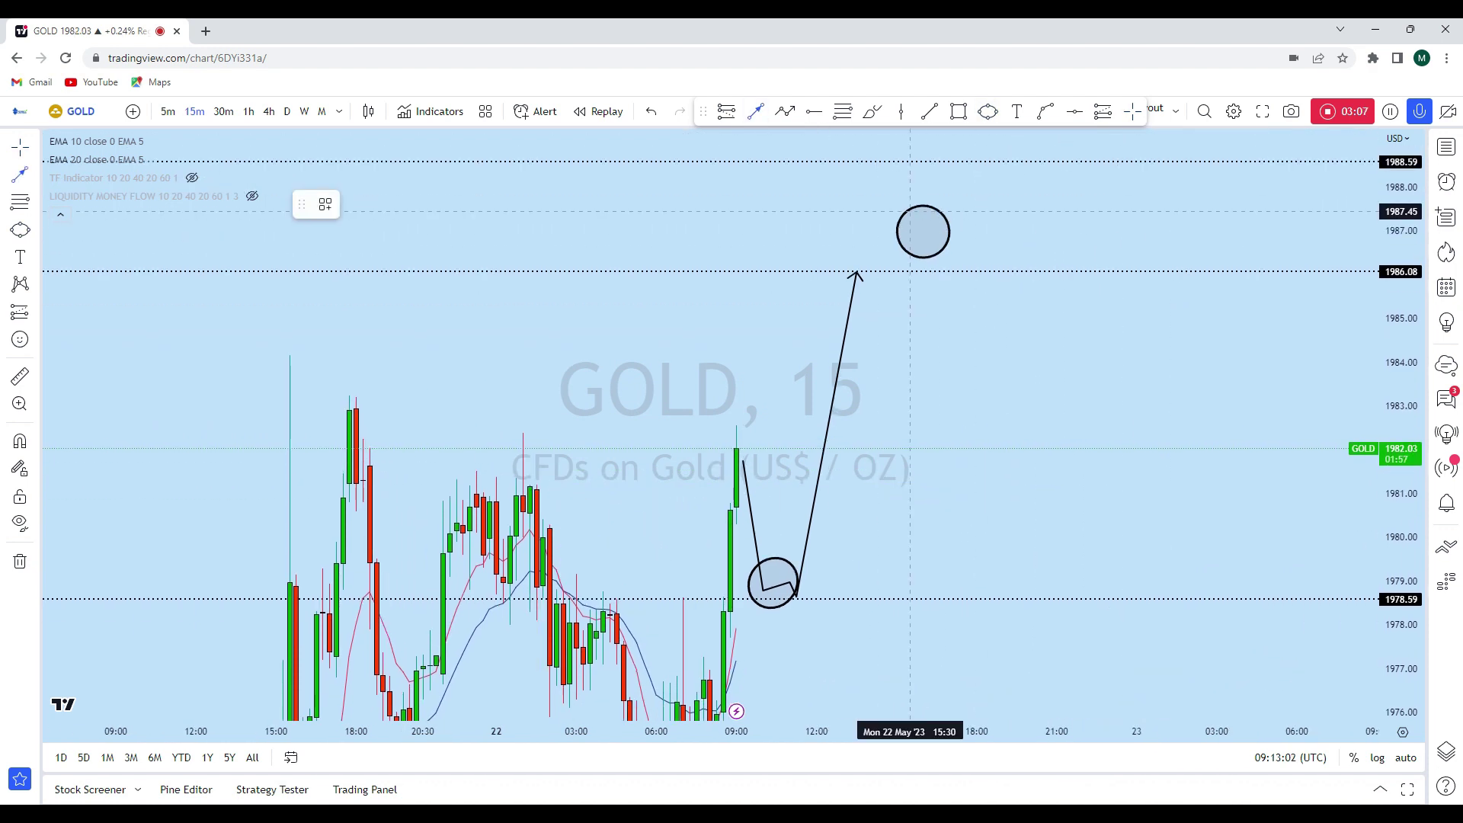
{"action": "left_click", "coordinate": [912, 218]}
{"action": "left_click", "coordinate": [1067, 593]}
{"action": "scroll", "coordinate": [1107, 458], "scroll_direction": "down", "scroll_amount": 2}
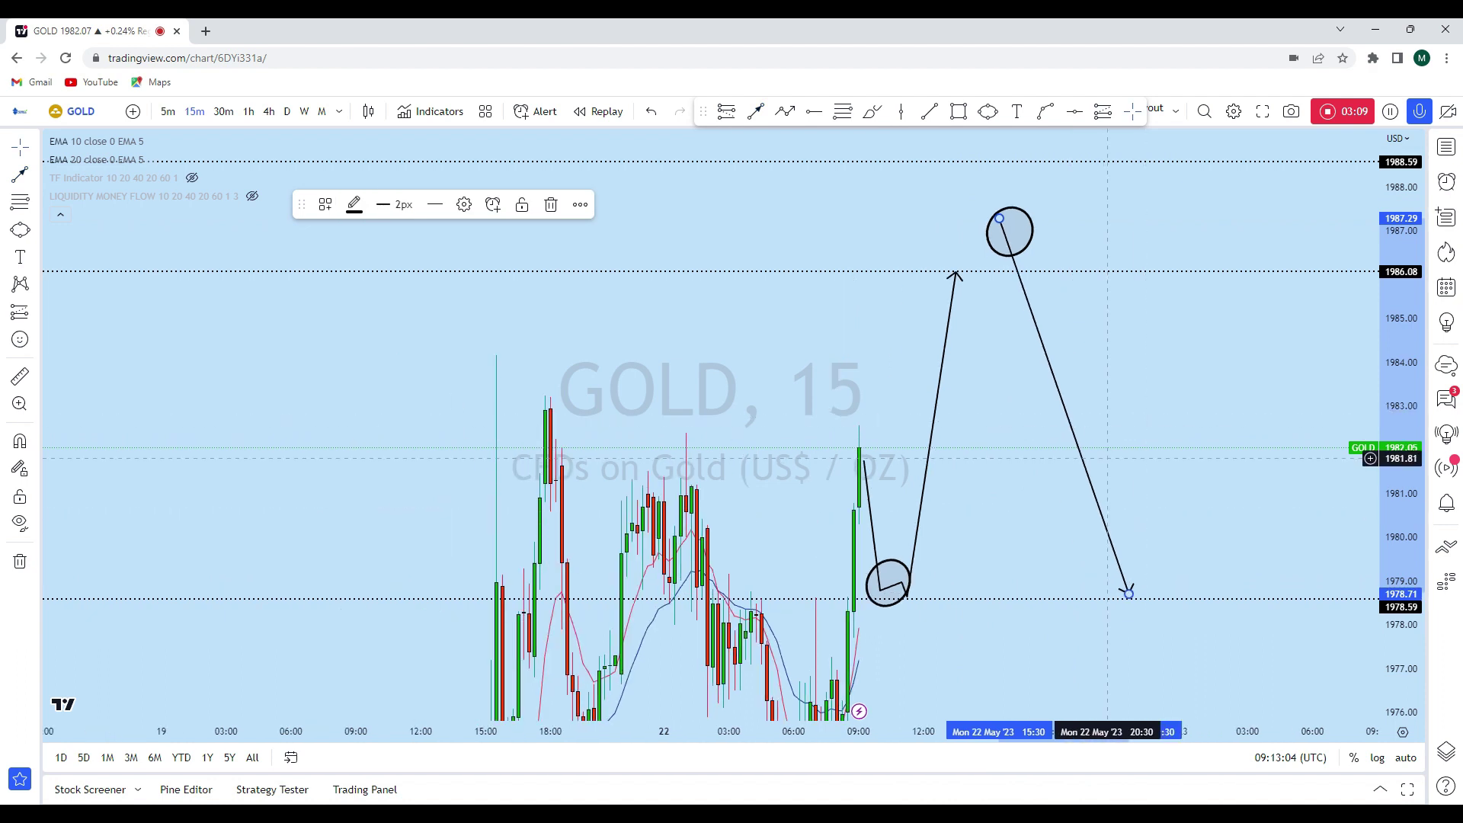
{"action": "scroll", "coordinate": [1108, 458], "scroll_direction": "up", "scroll_amount": 2}
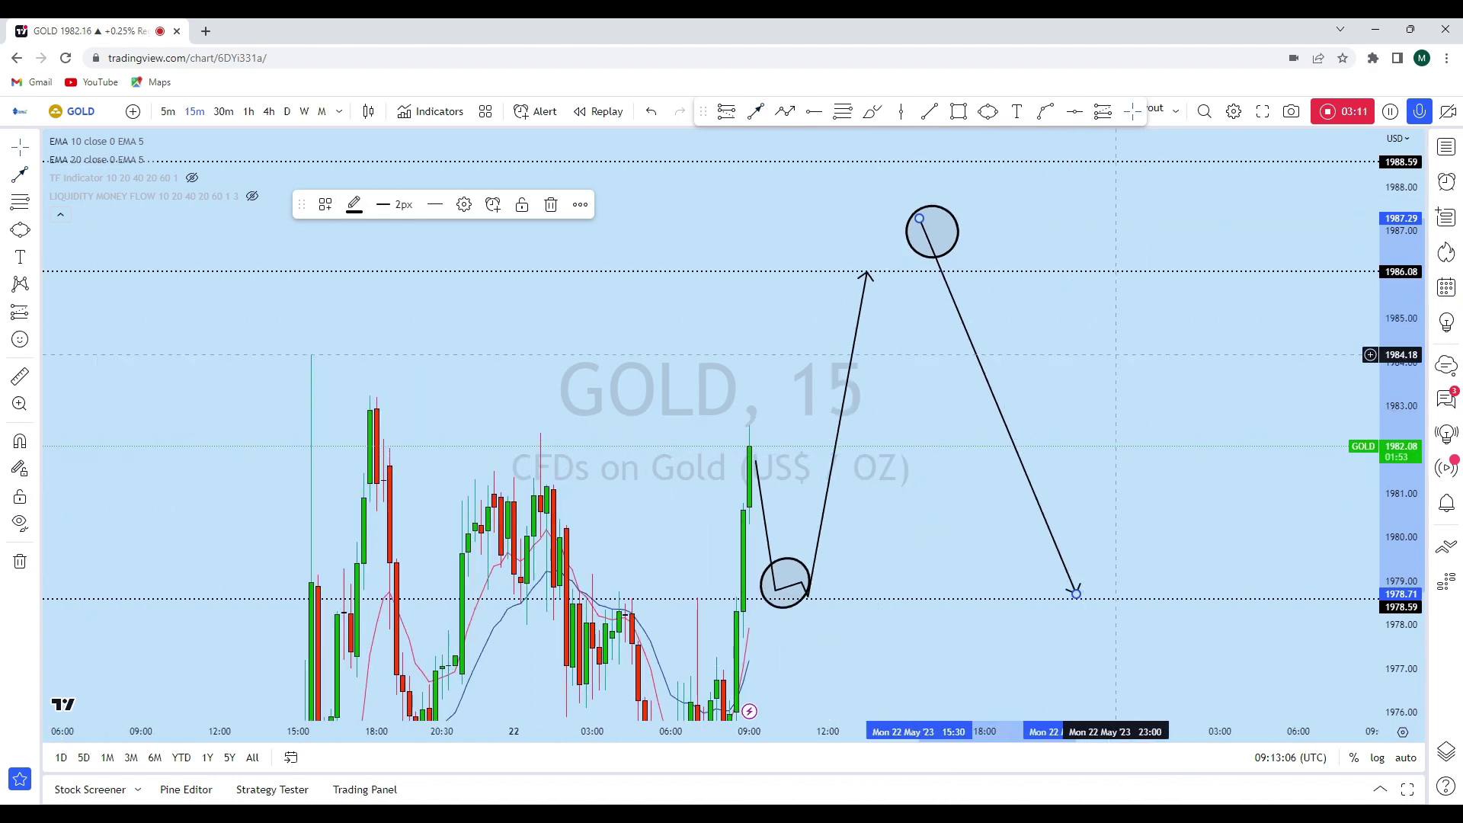